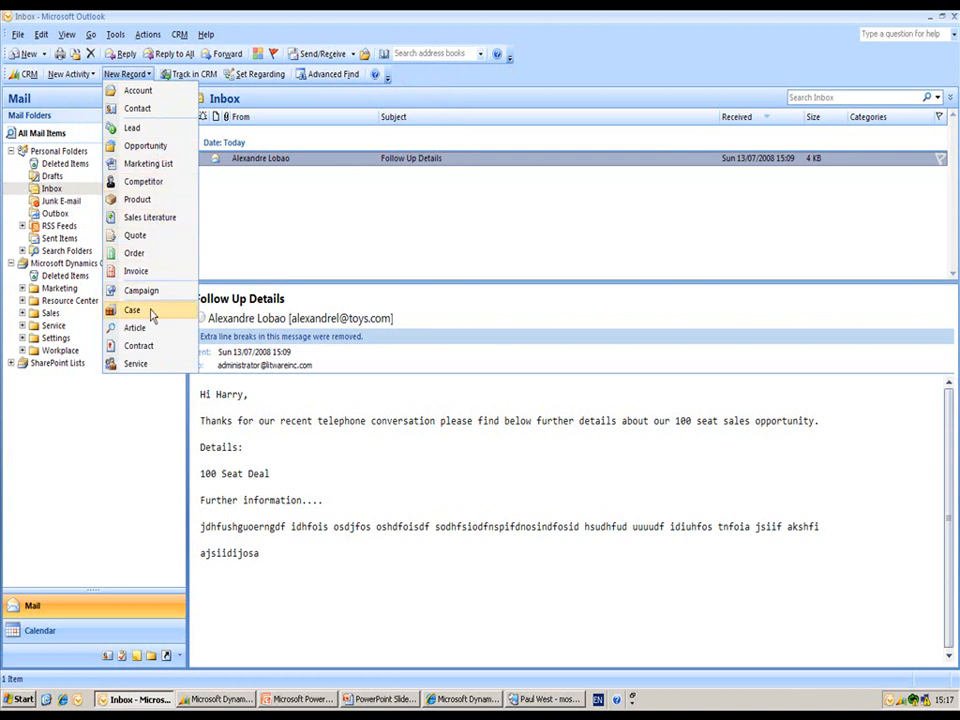
Open the Accounts list in the Sales area of the Microsoft Dynamics CRM folders.
left_click(196, 77)
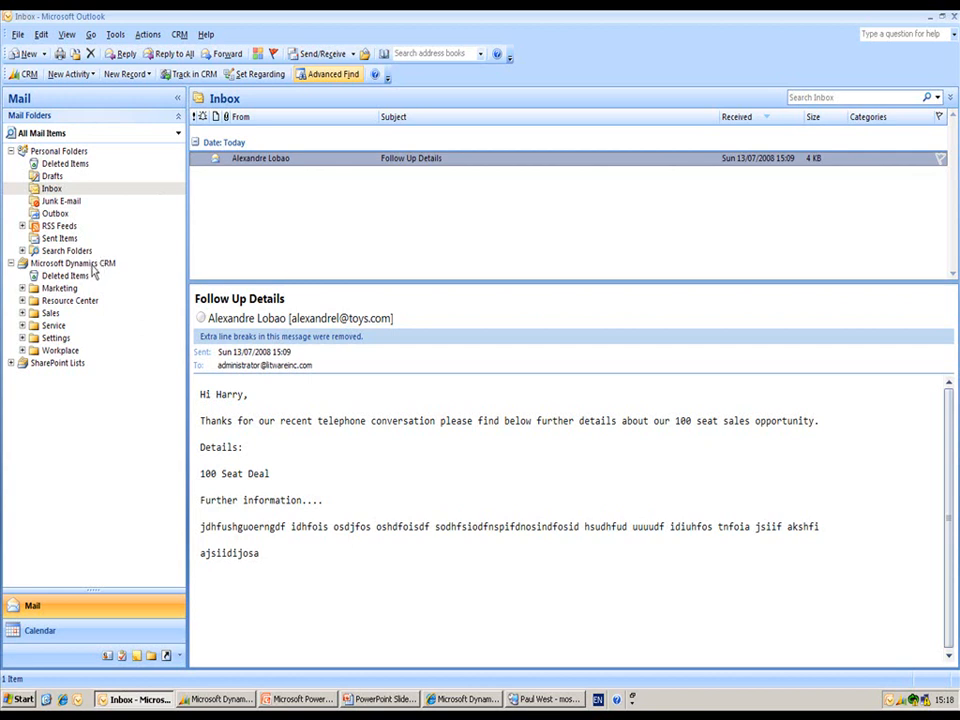
left_click(33, 316)
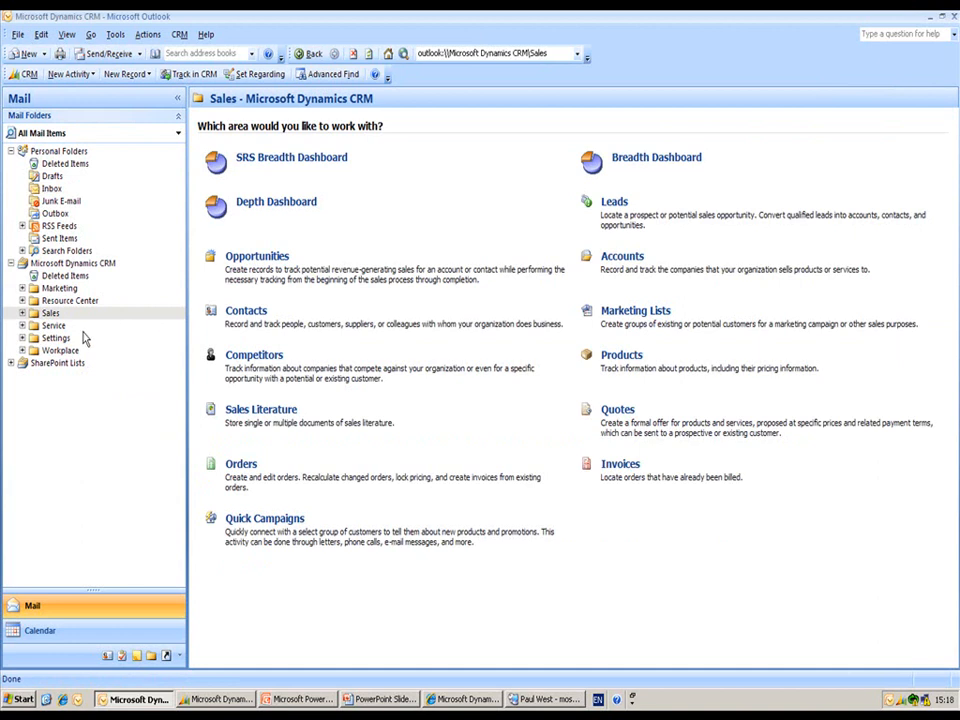
left_click(22, 314)
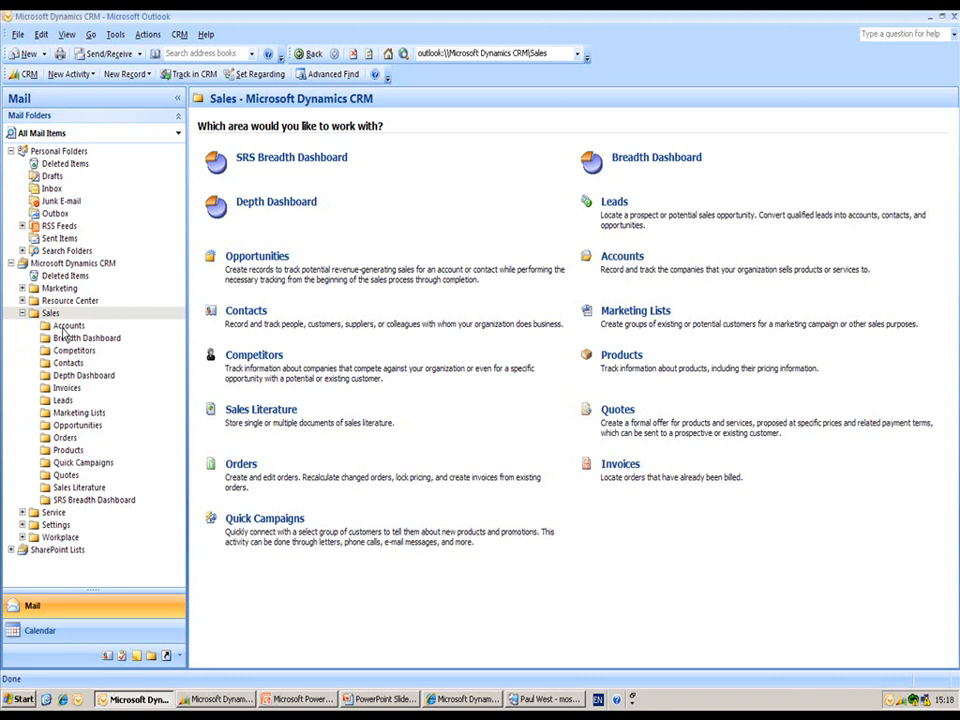
left_click(64, 328)
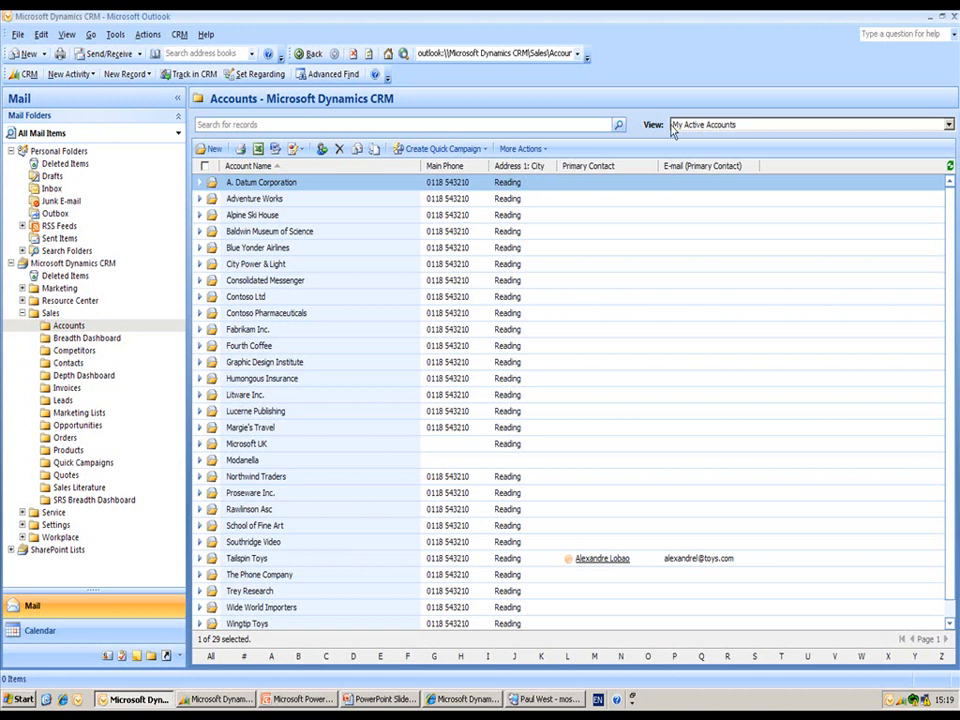
Review the available account views, run a quick search of the accounts for "Tail" and clear it.
left_click(948, 125)
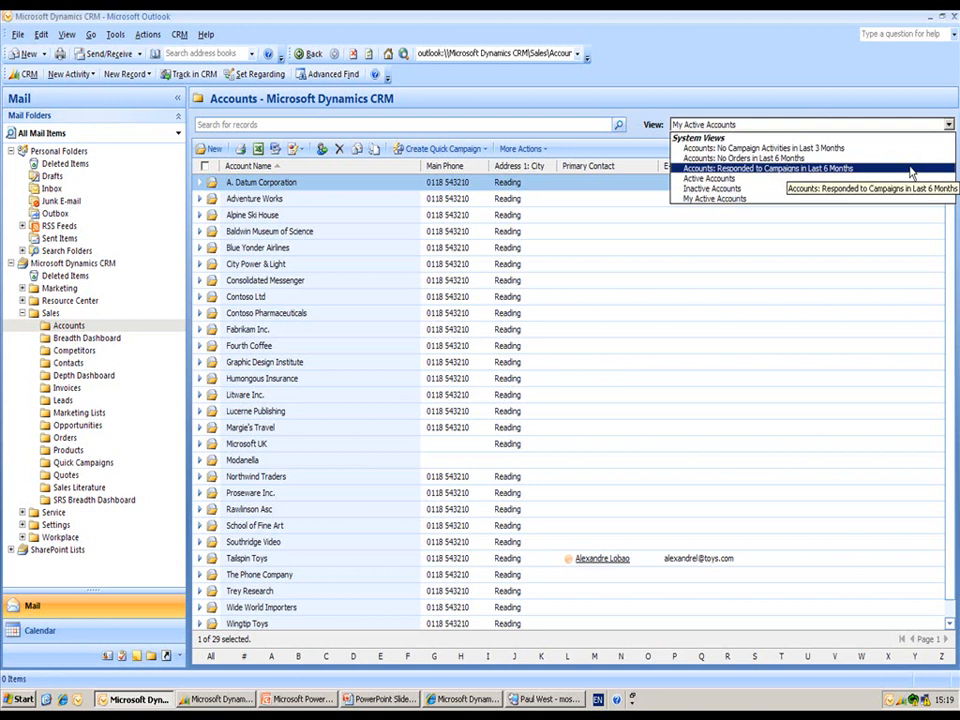
left_click(537, 124)
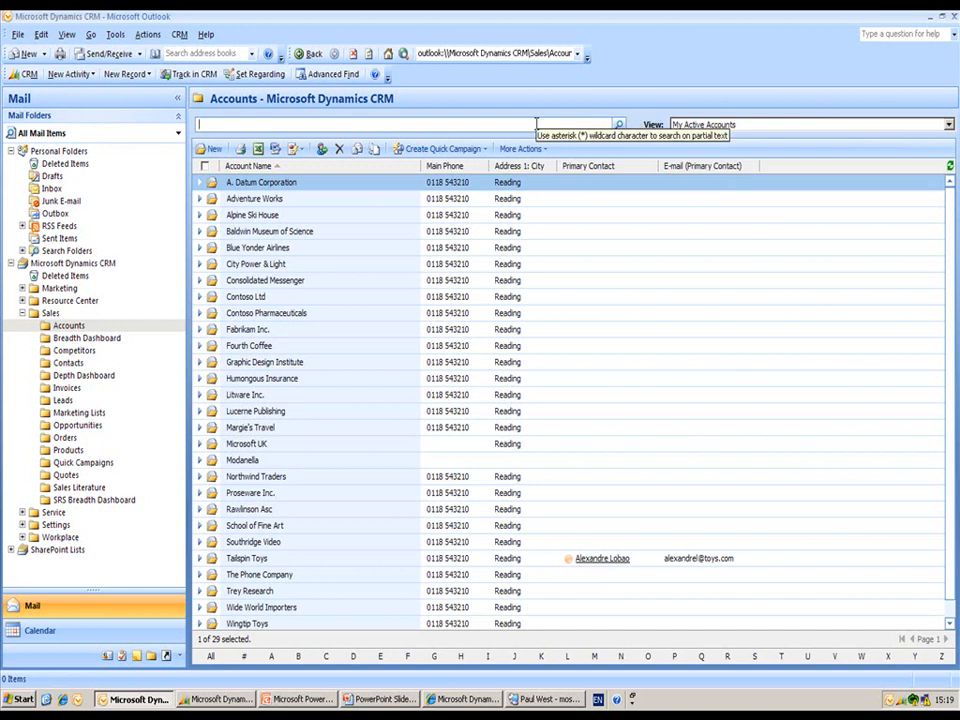
type("Tail")
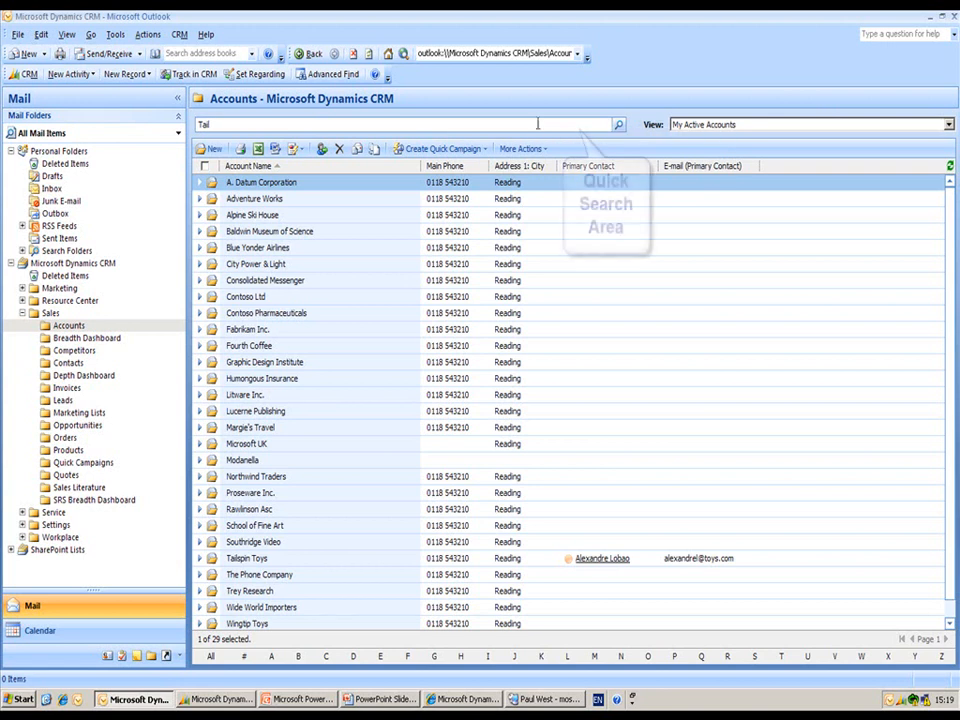
left_click(619, 126)
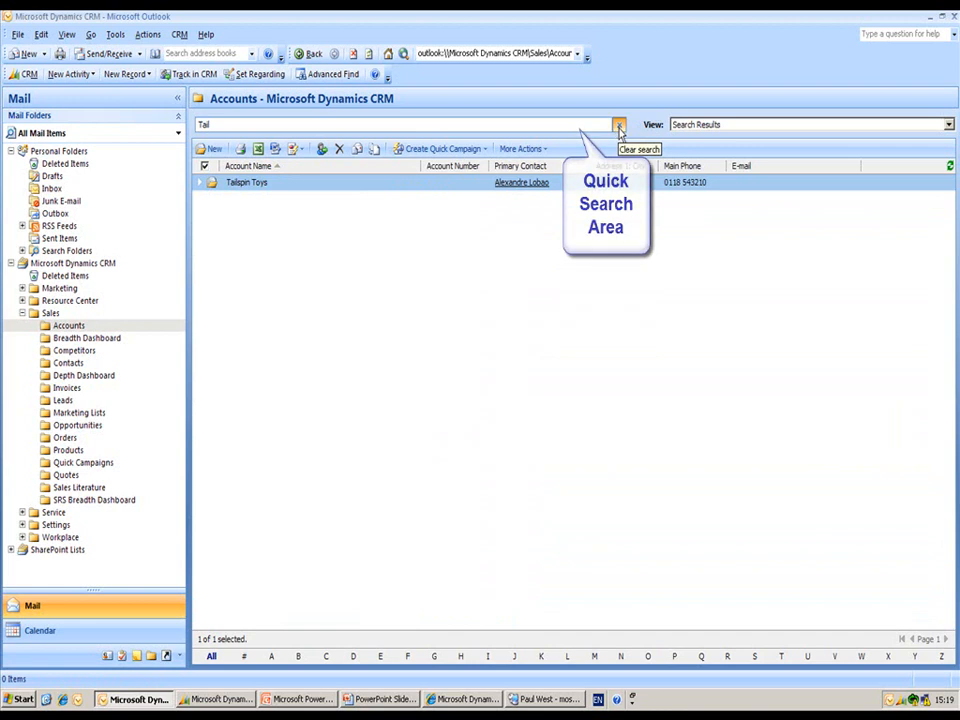
left_click(619, 127)
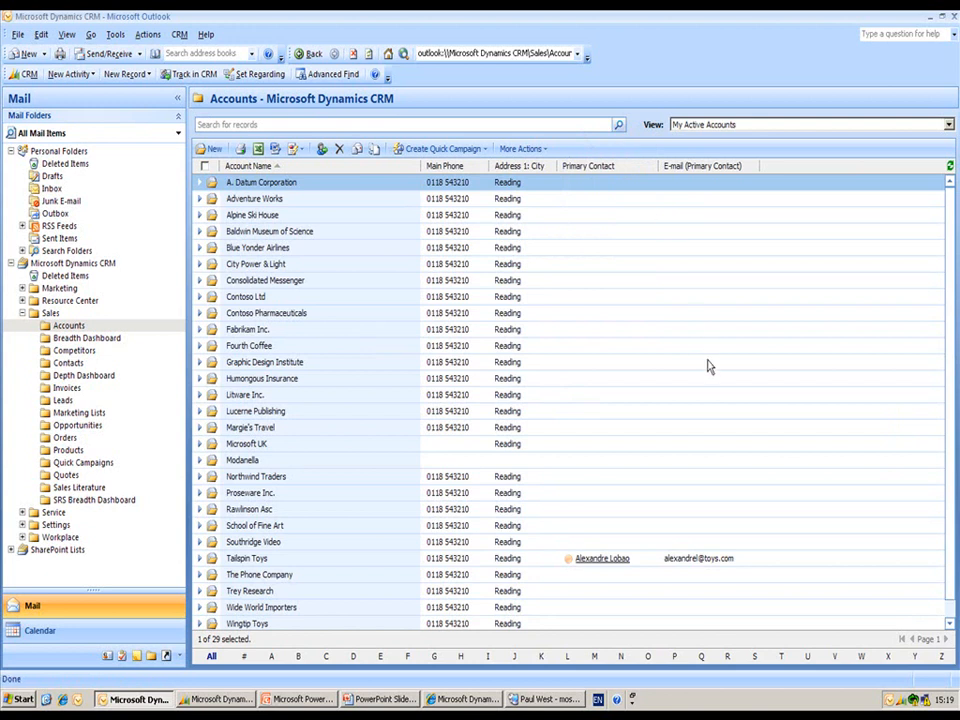
Filter the account list to names starting with T, and restore the full list.
left_click(781, 657)
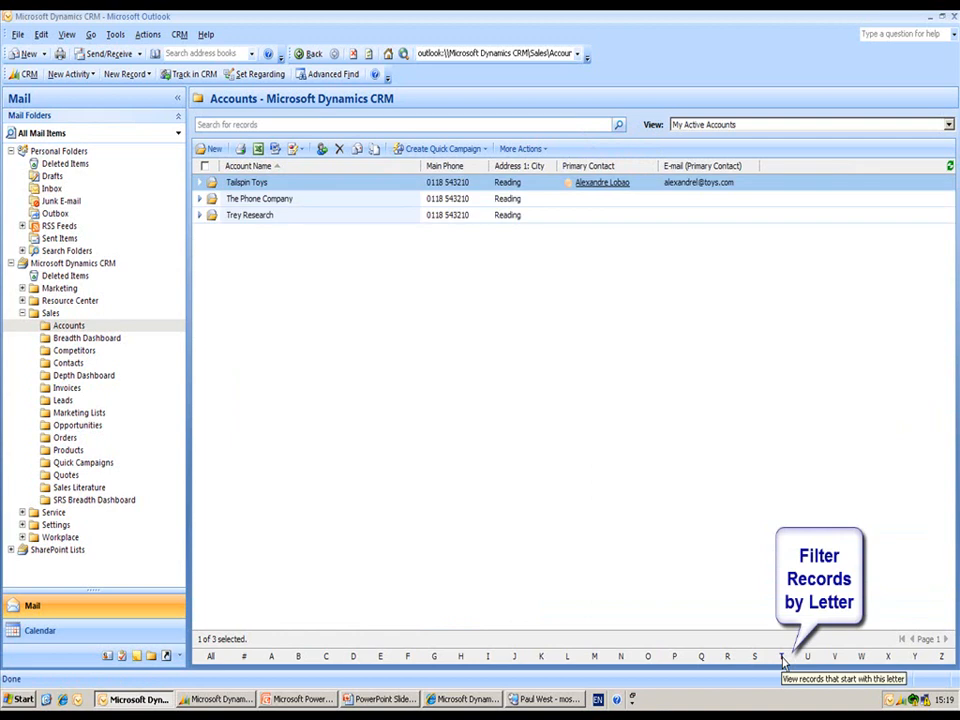
left_click(212, 657)
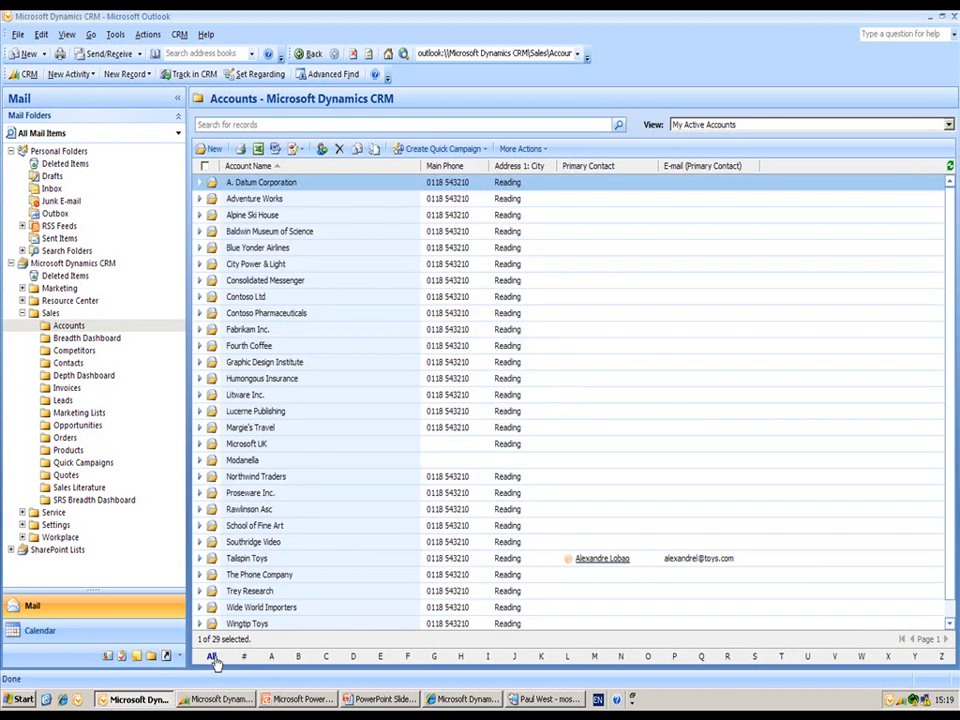
Open the Tailspin Toys account in a maximized window and view its Details and Administration information.
left_click(333, 561)
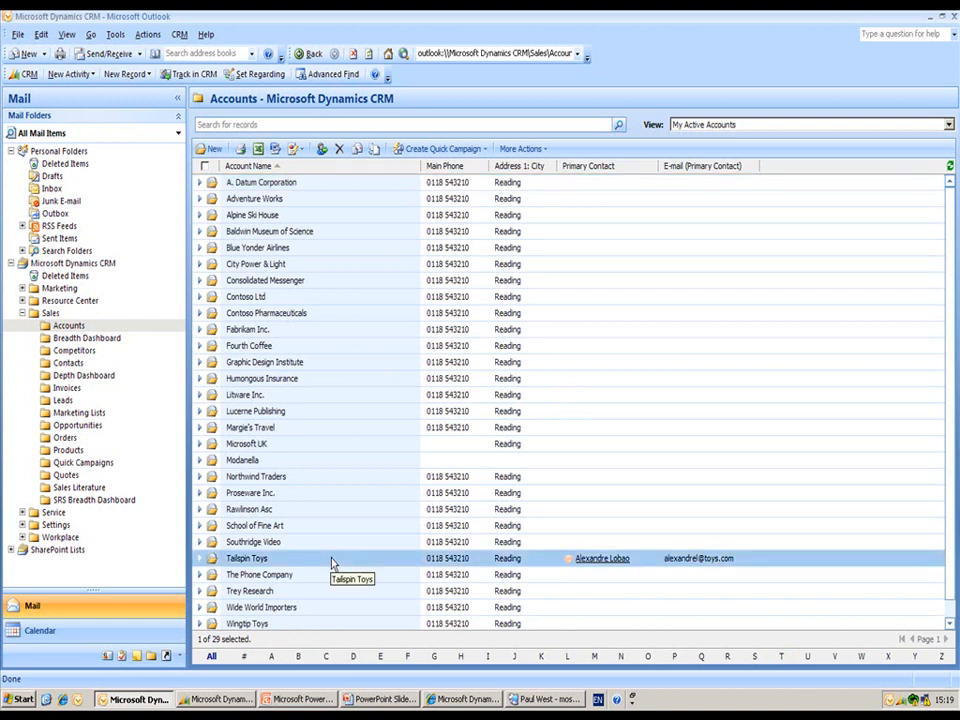
double_click(333, 560)
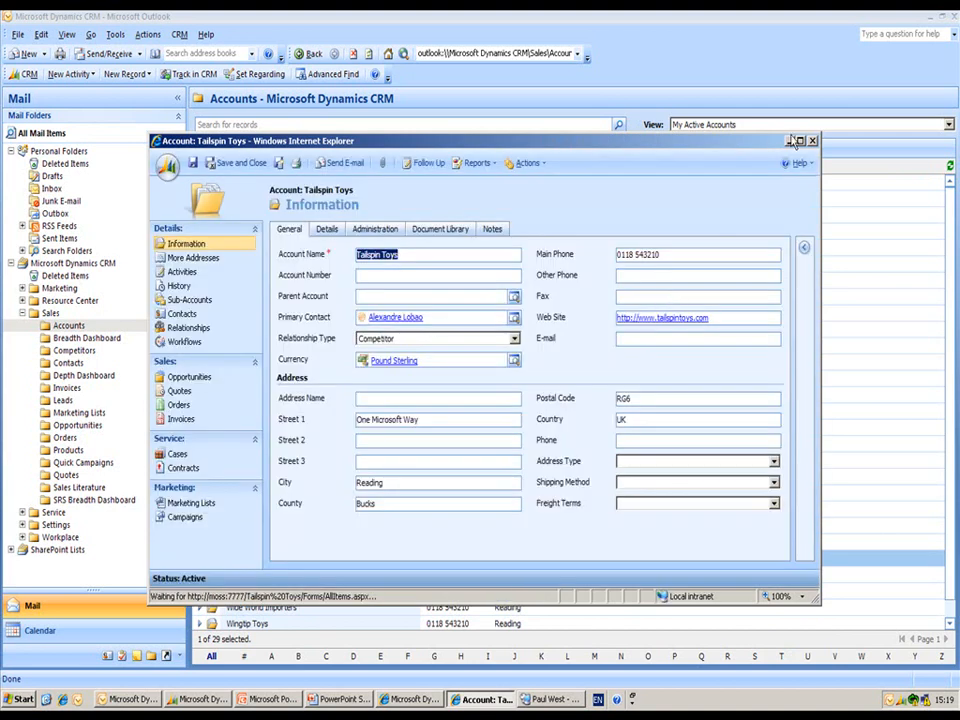
left_click(801, 141)
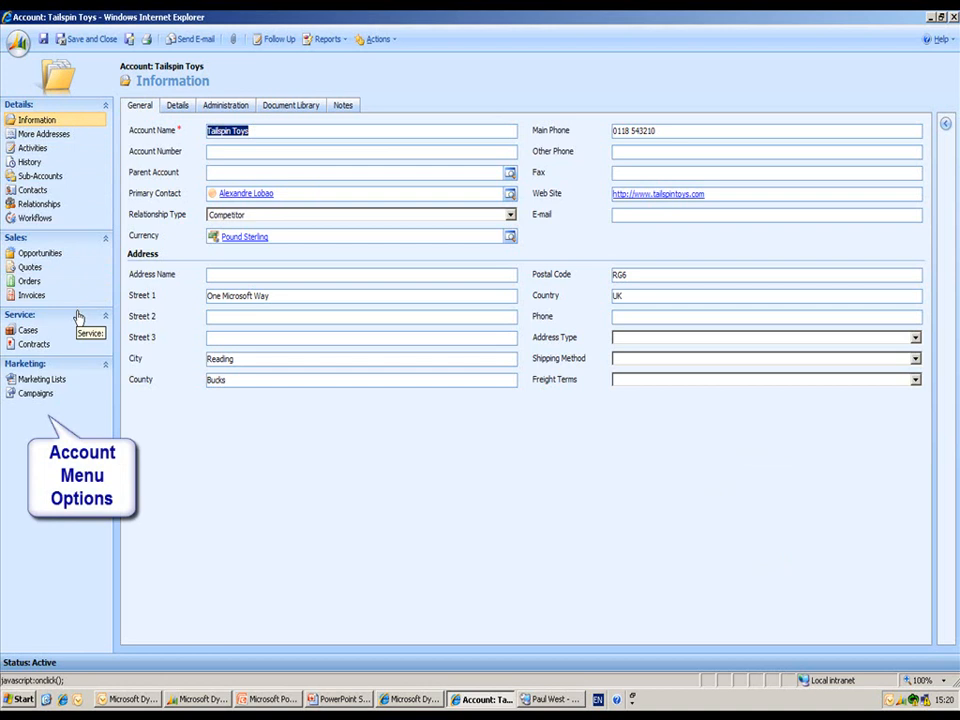
left_click(177, 107)
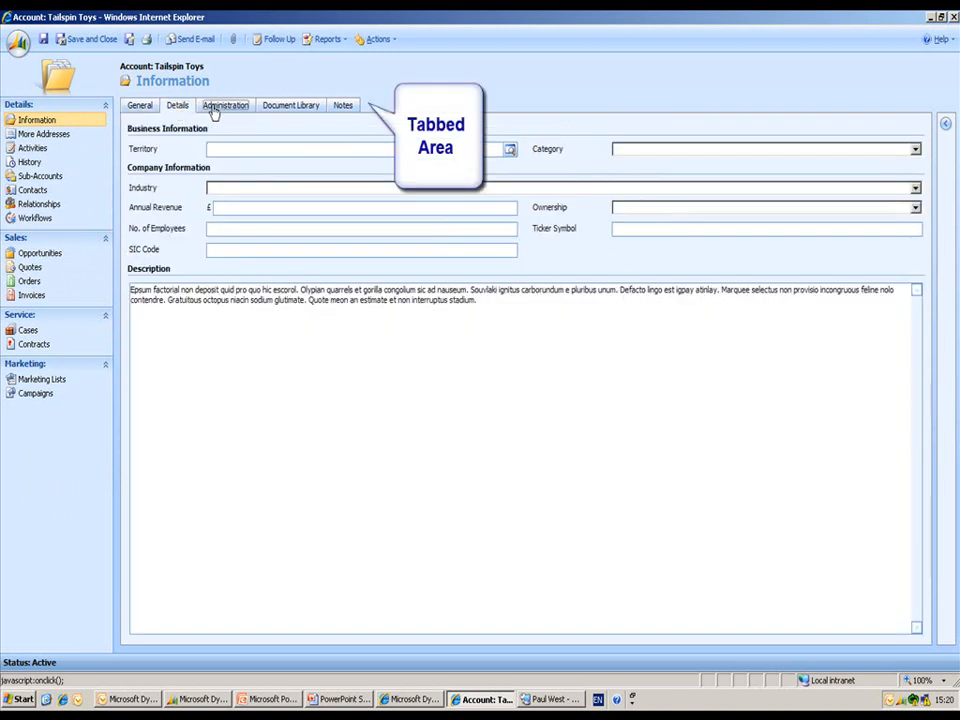
left_click(213, 111)
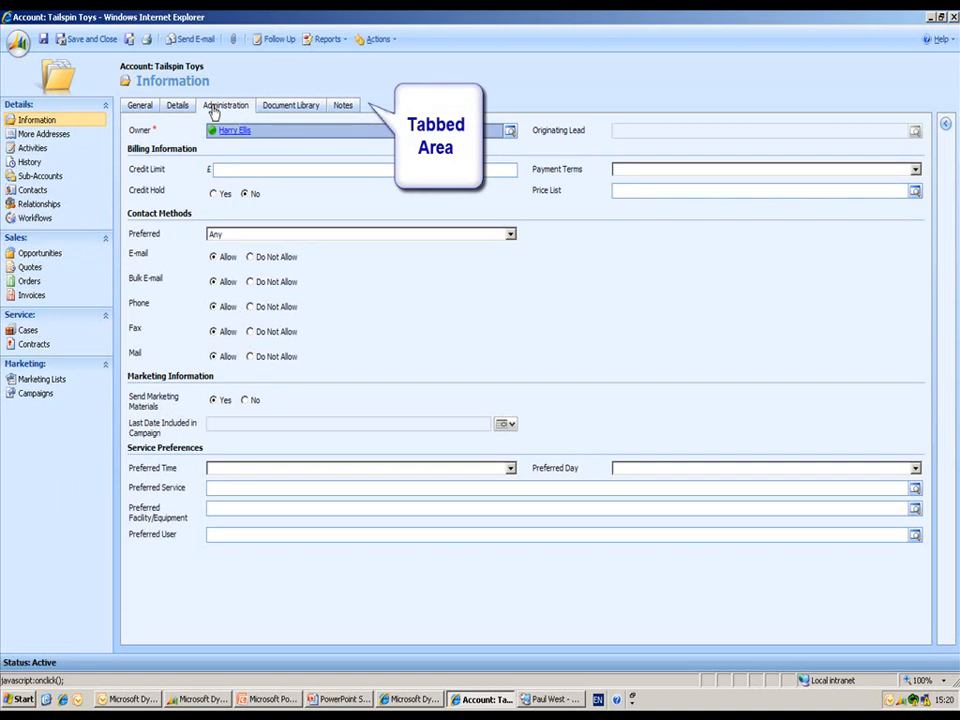
Set the Address Type to Primary in the account's General information.
left_click(141, 106)
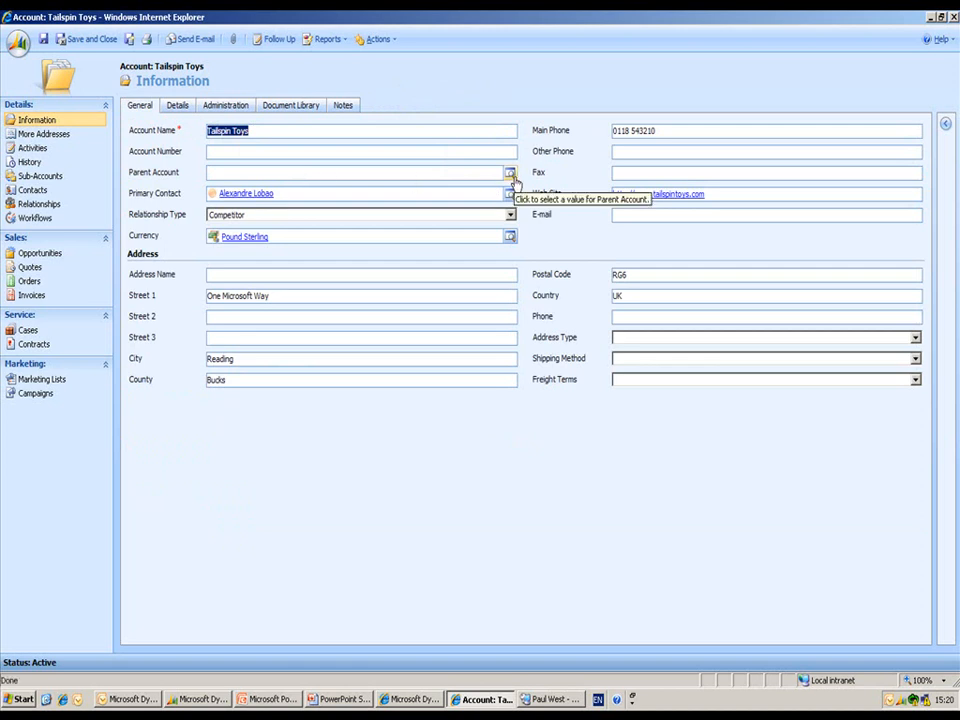
left_click(914, 339)
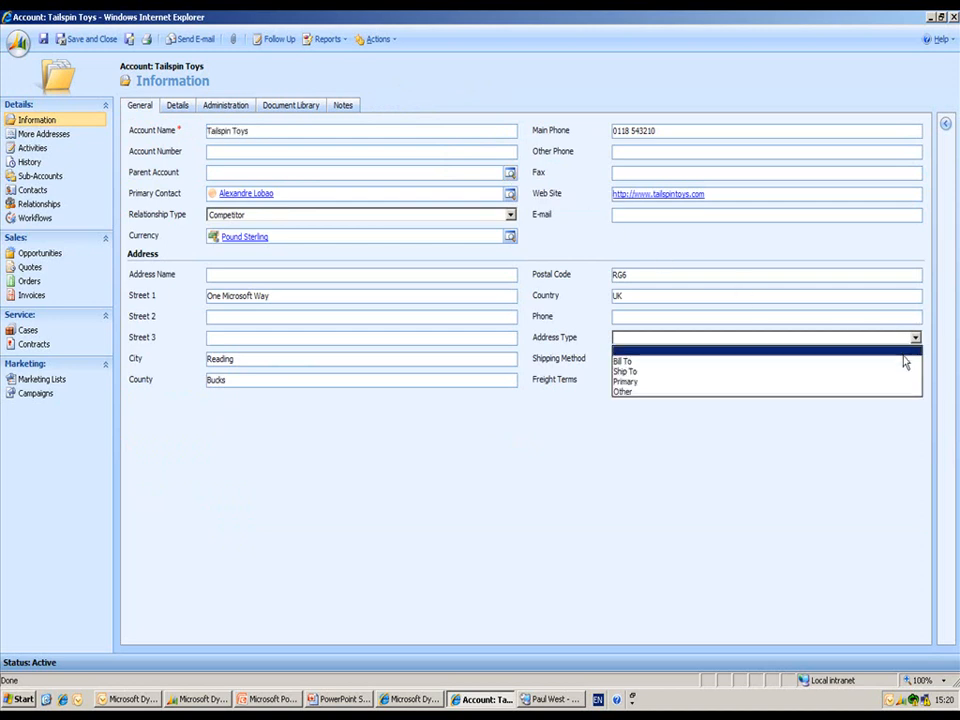
left_click(898, 385)
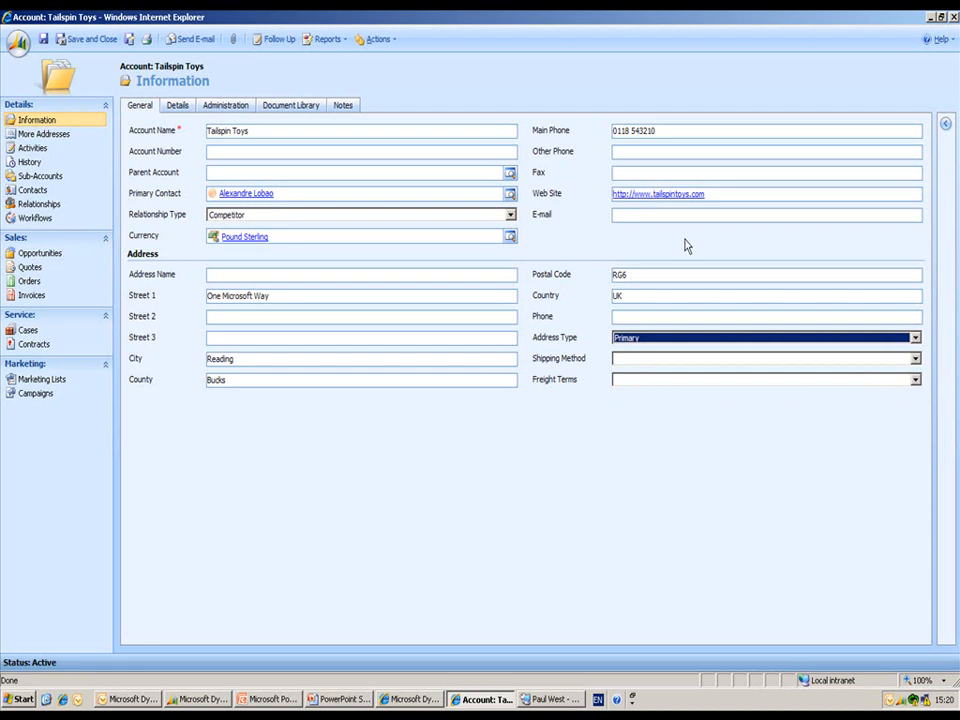
Examine the Form Assistant's lookup records for Parent Account and the actions offered for the Tailspin Toys account.
left_click(426, 172)
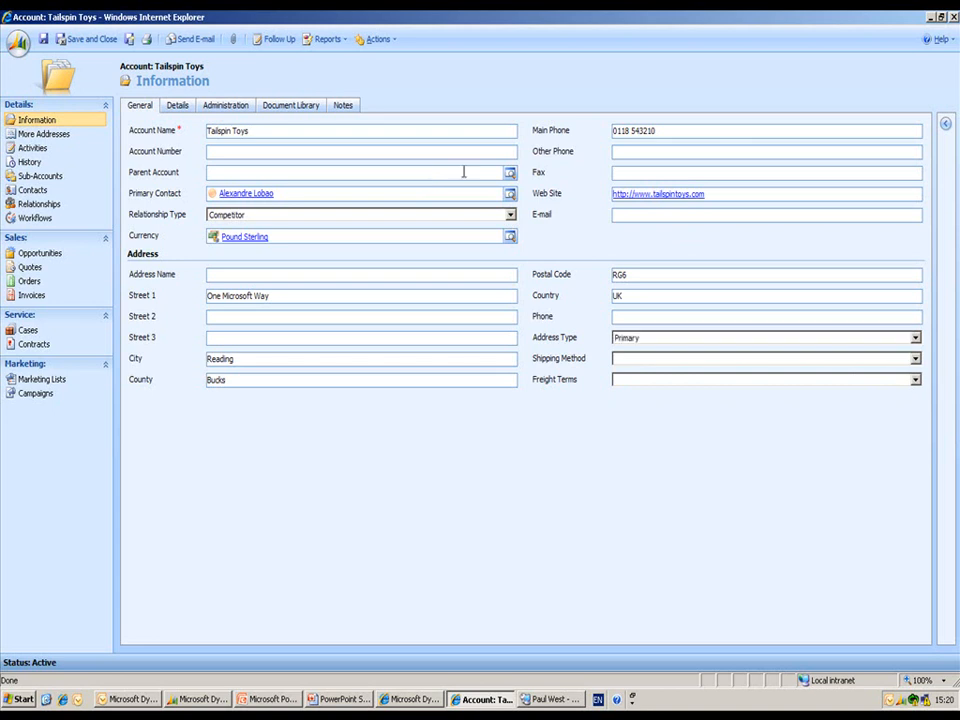
left_click(945, 127)
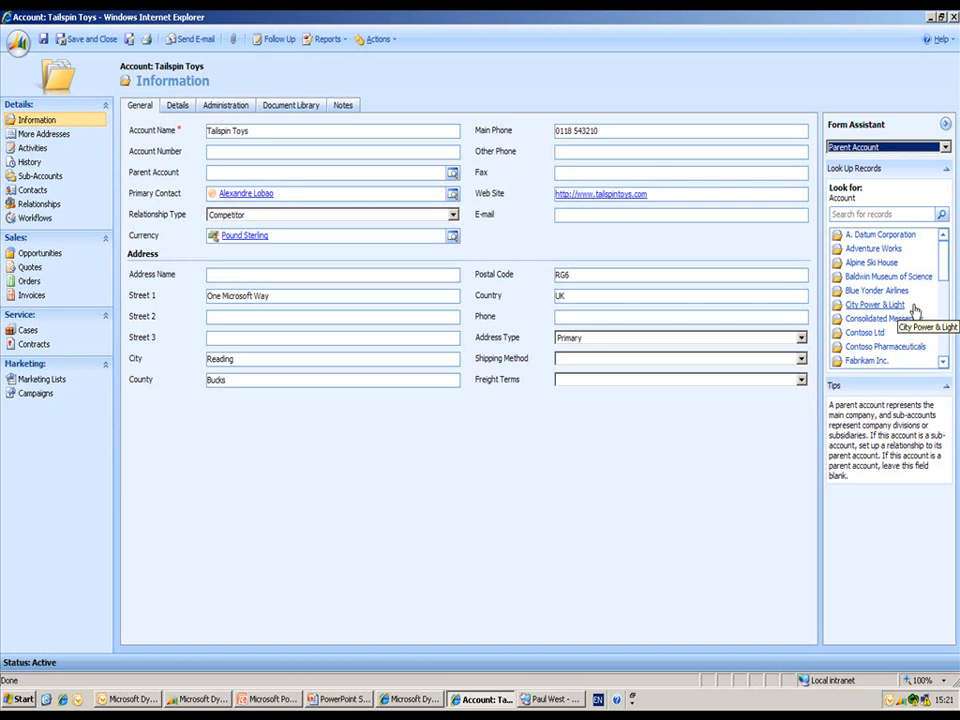
left_click(945, 124)
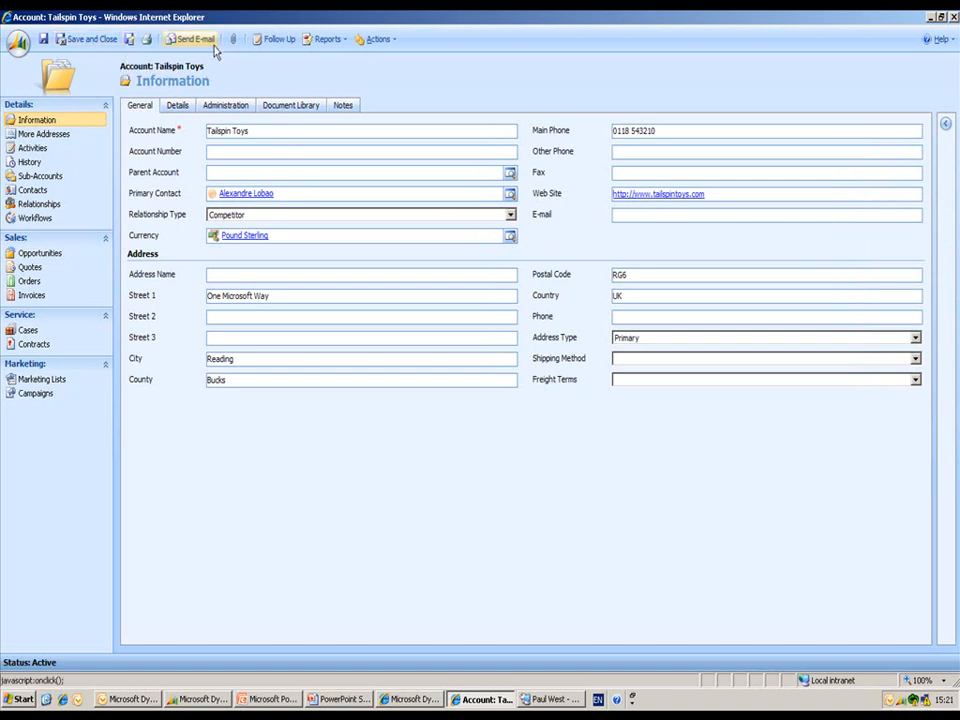
left_click(380, 40)
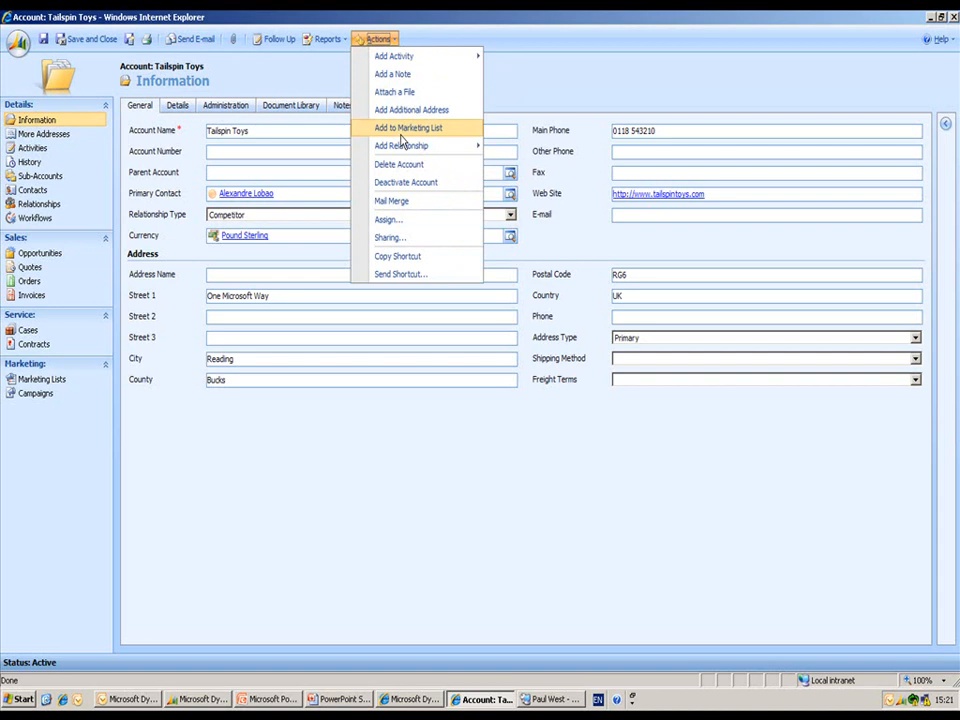
left_click(567, 101)
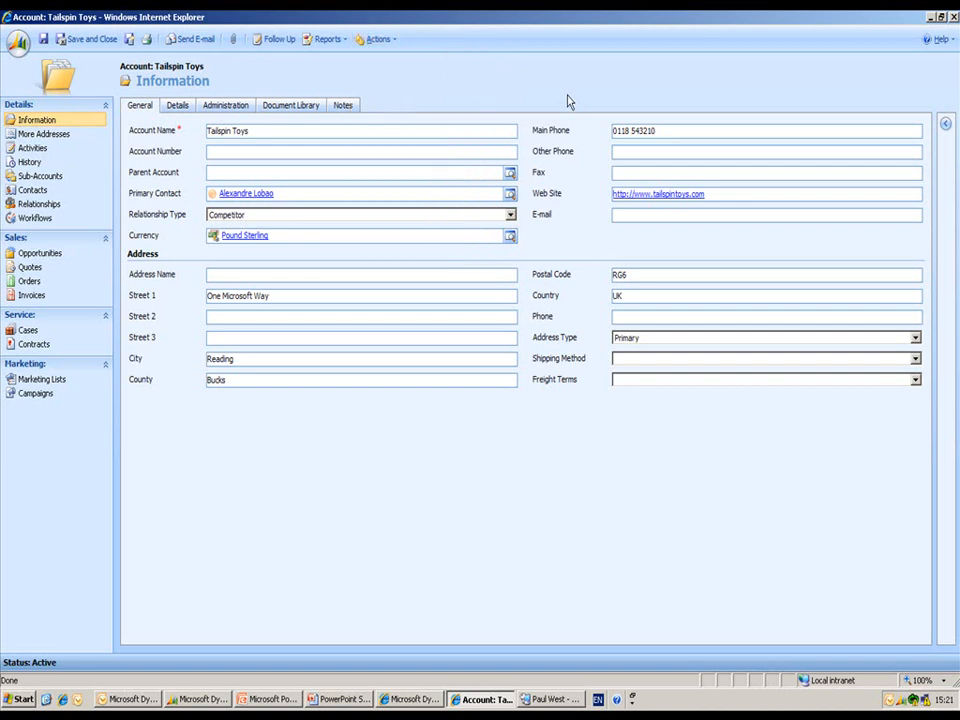
Open the record of the account's primary contact from its Contacts list in a maximized window.
left_click(44, 193)
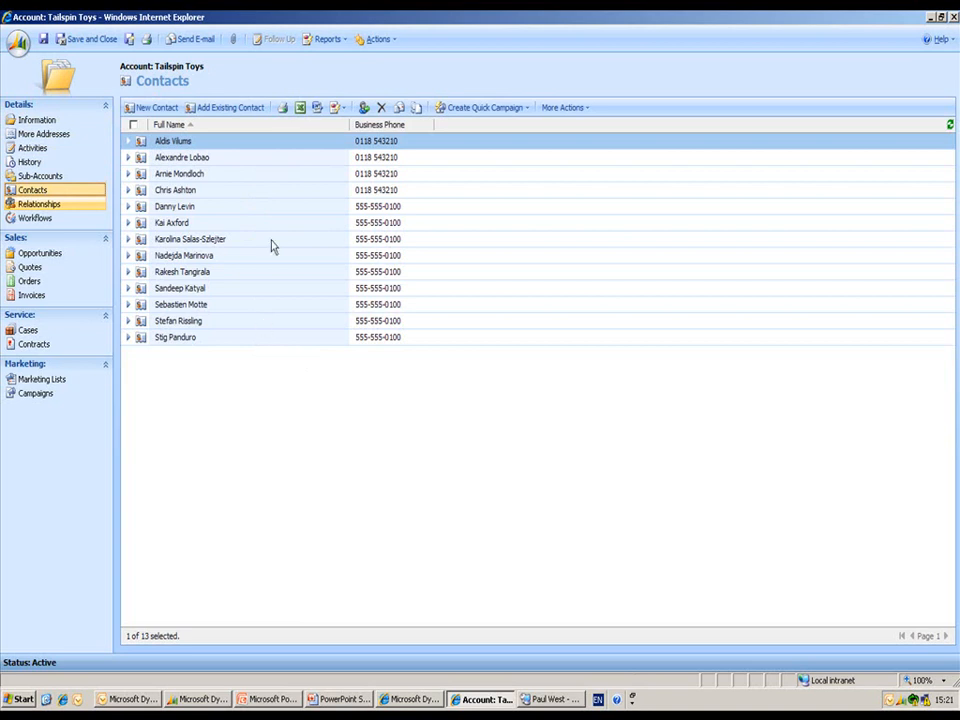
left_click(241, 160)
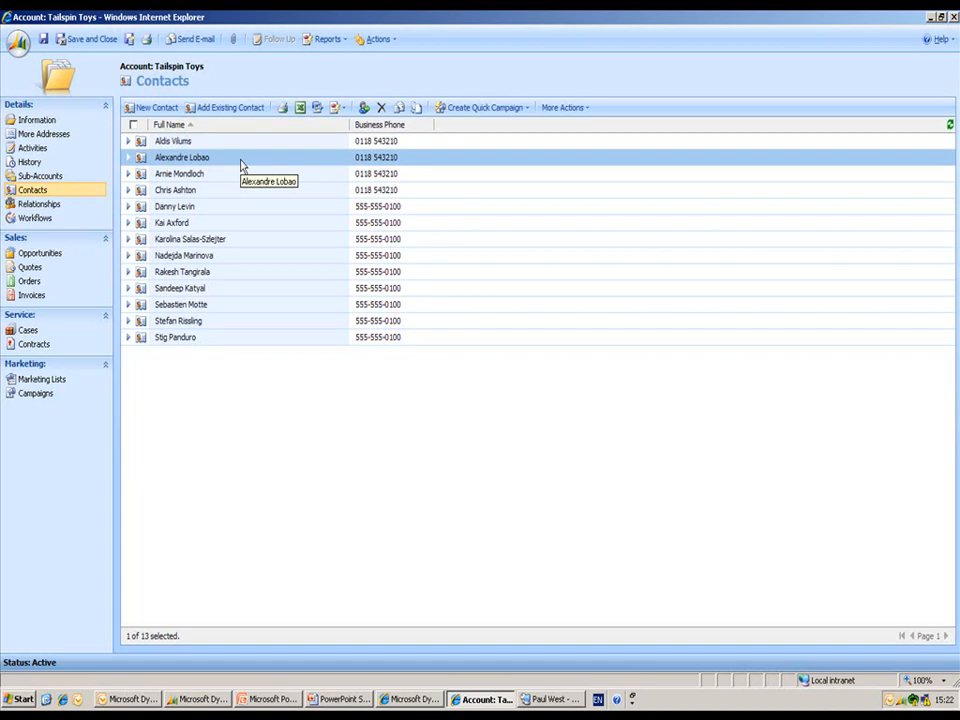
double_click(241, 162)
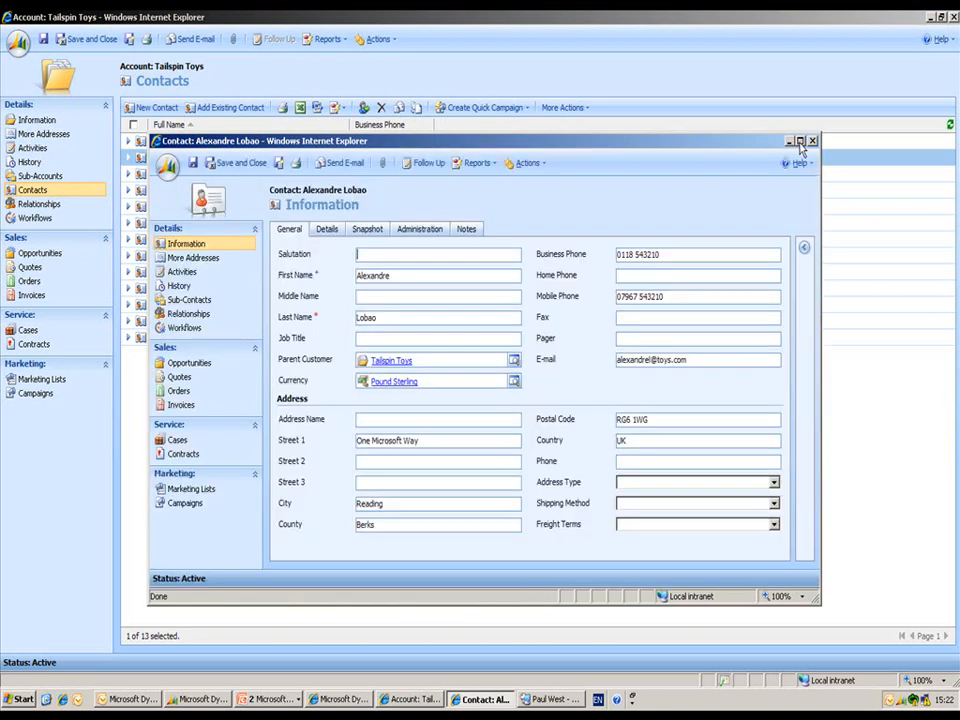
left_click(800, 142)
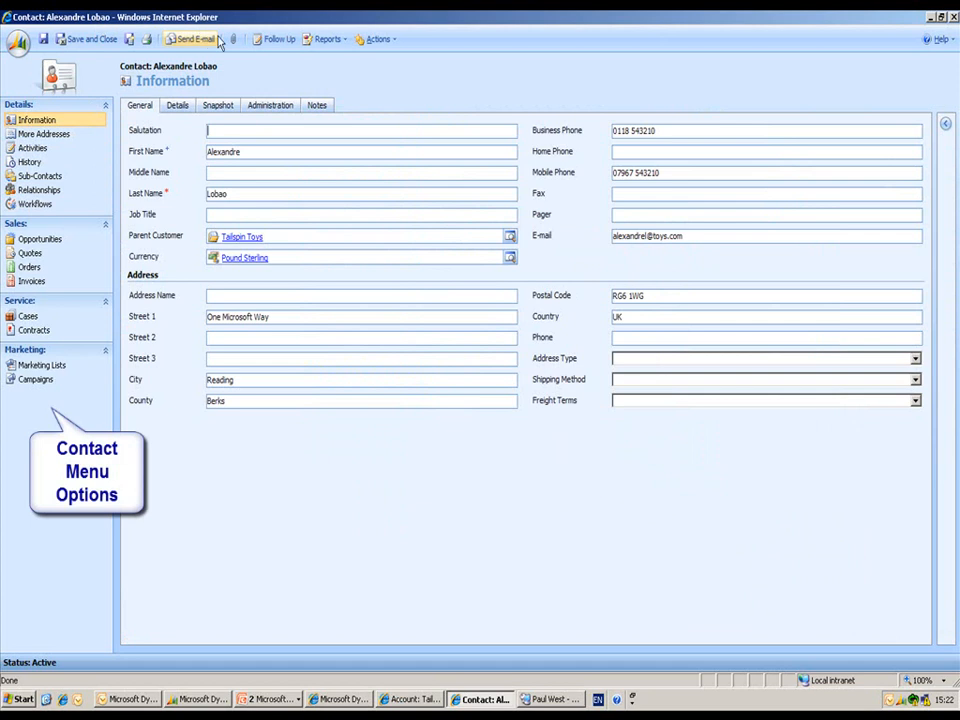
View the contact's Details and Administration information, and save and close the contact.
left_click(171, 113)
left_click(269, 110)
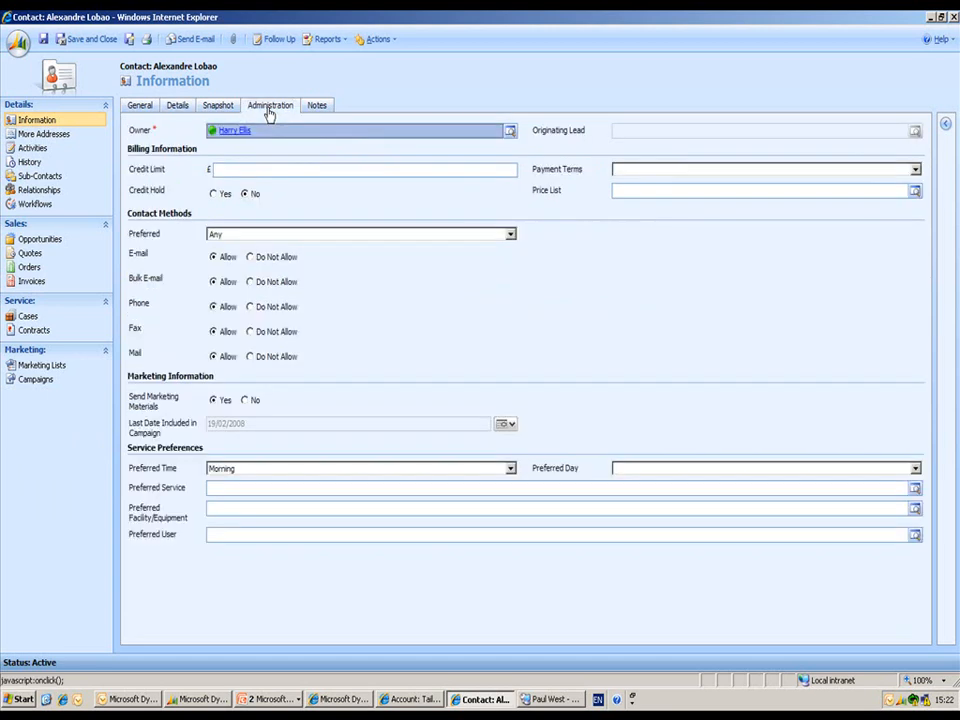
left_click(92, 42)
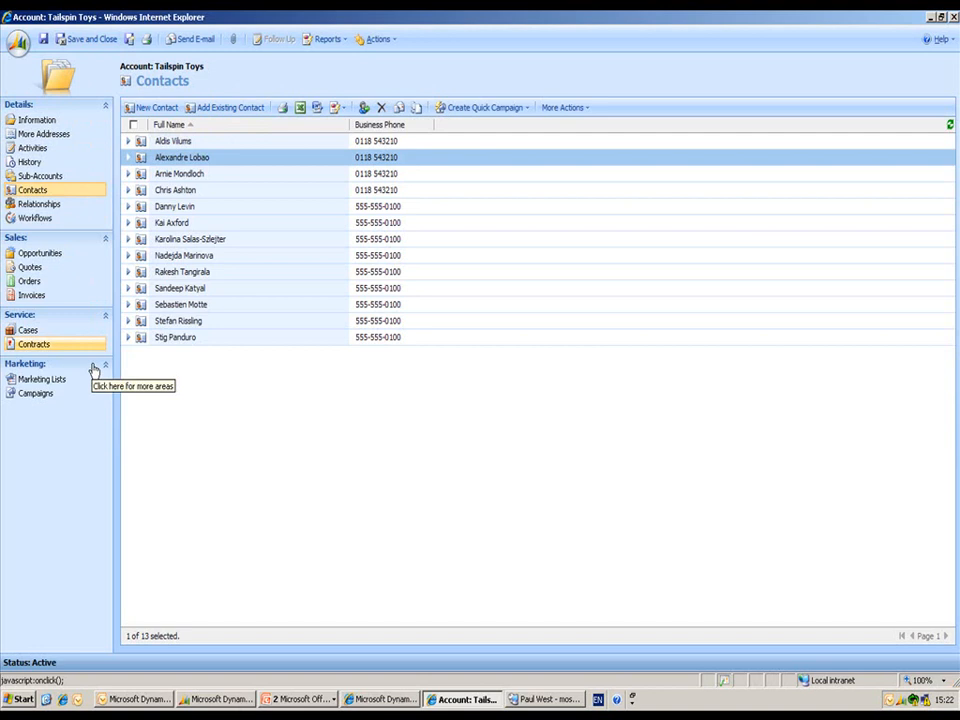
Open the account's opportunity "Dynamics CRM for Sales Team (100 Seats)" in a maximized window.
left_click(79, 256)
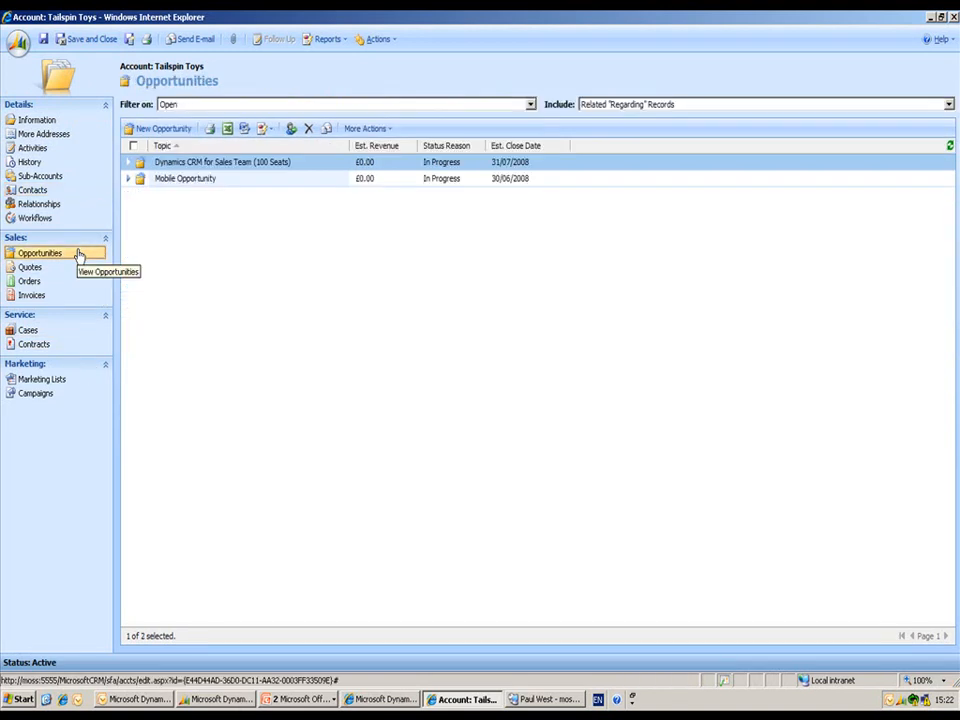
double_click(307, 163)
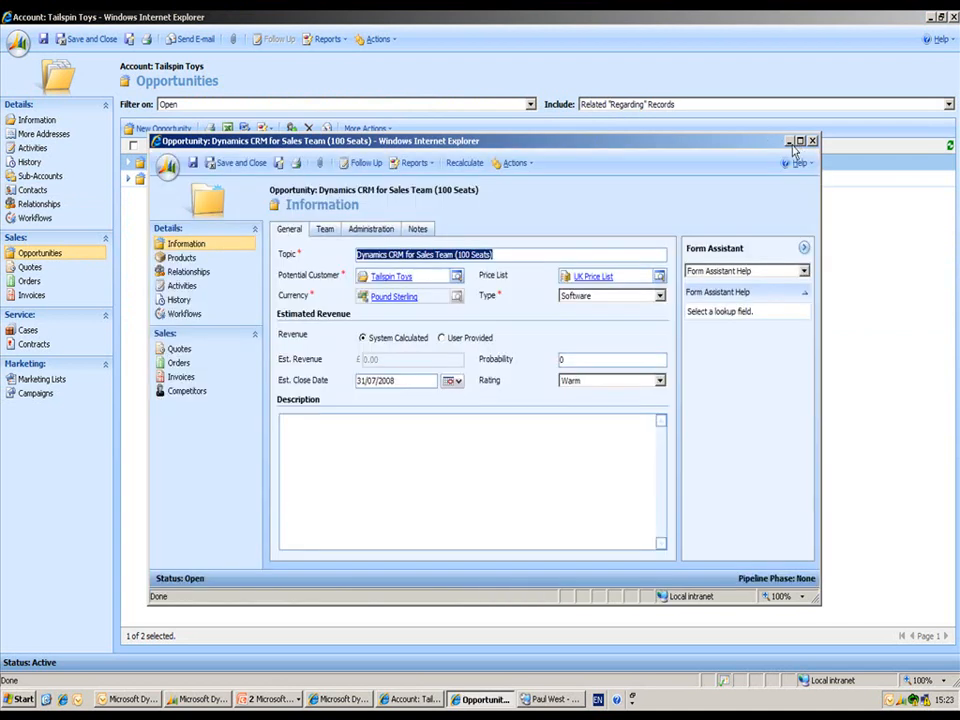
left_click(800, 141)
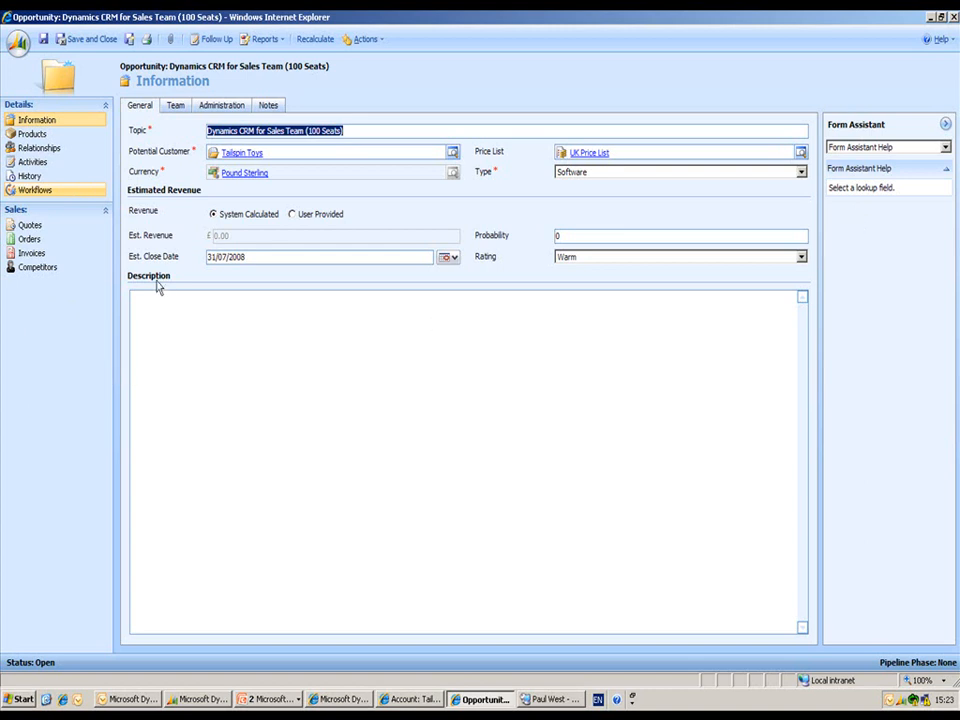
Open the UK Sales Process job from the opportunity's workflows to examine its progress.
left_click(48, 196)
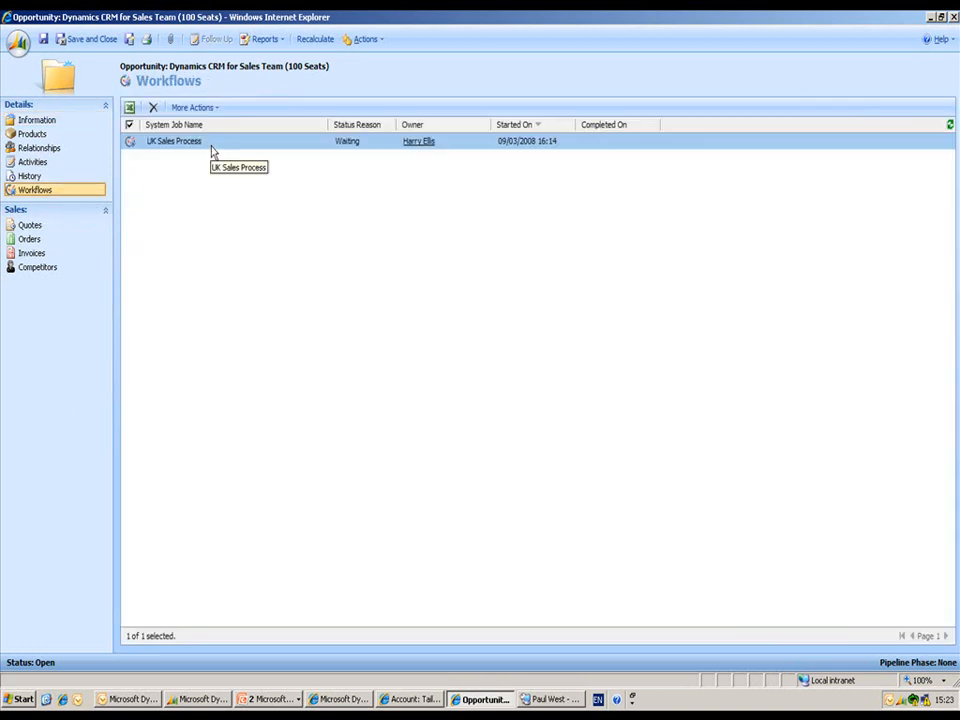
double_click(211, 151)
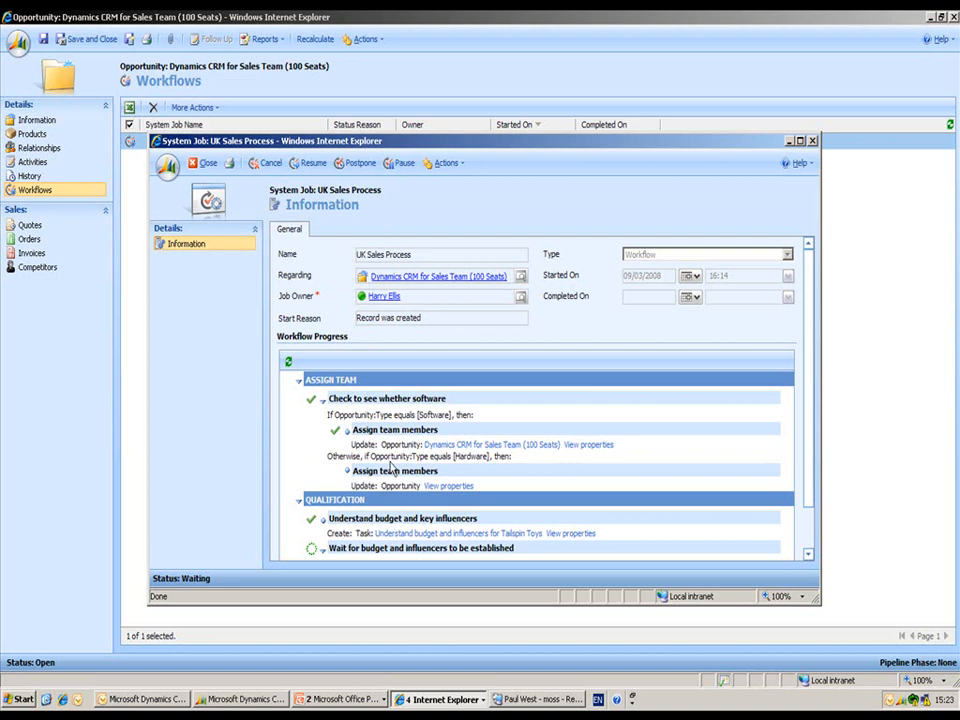
Close the workflow job and the opportunity, and view the Tailspin Toys account's service cases before closing the account.
left_click(203, 163)
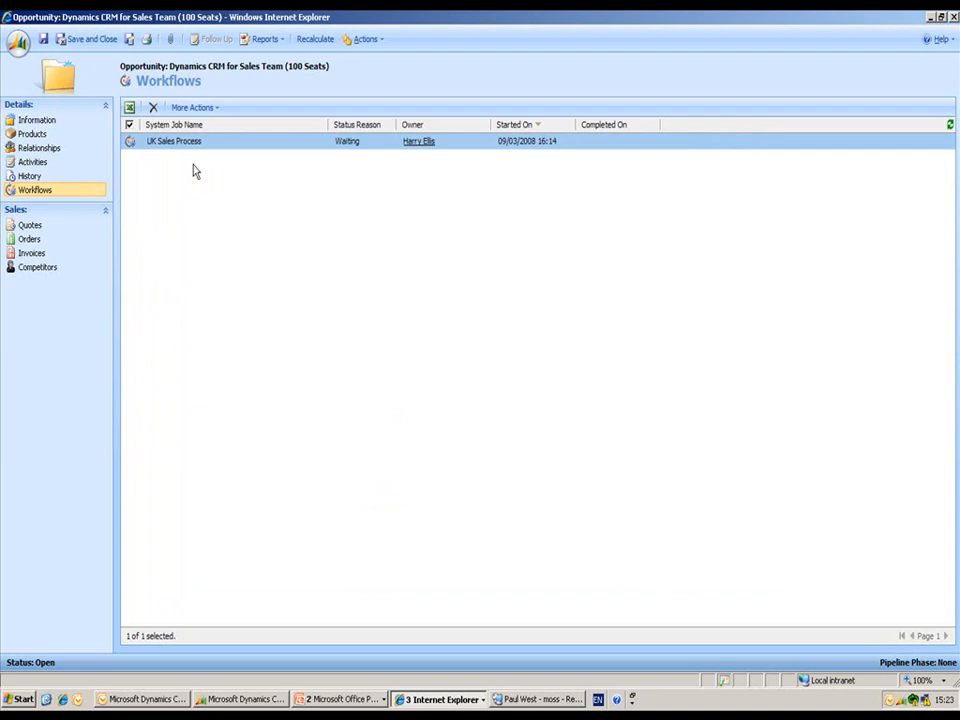
left_click(90, 40)
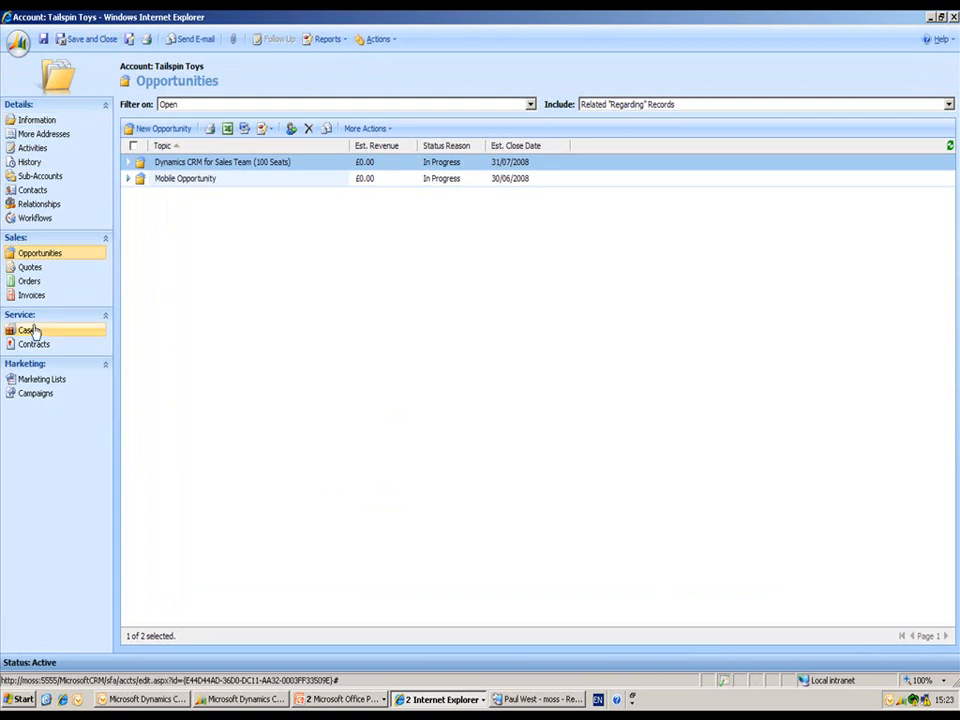
left_click(33, 331)
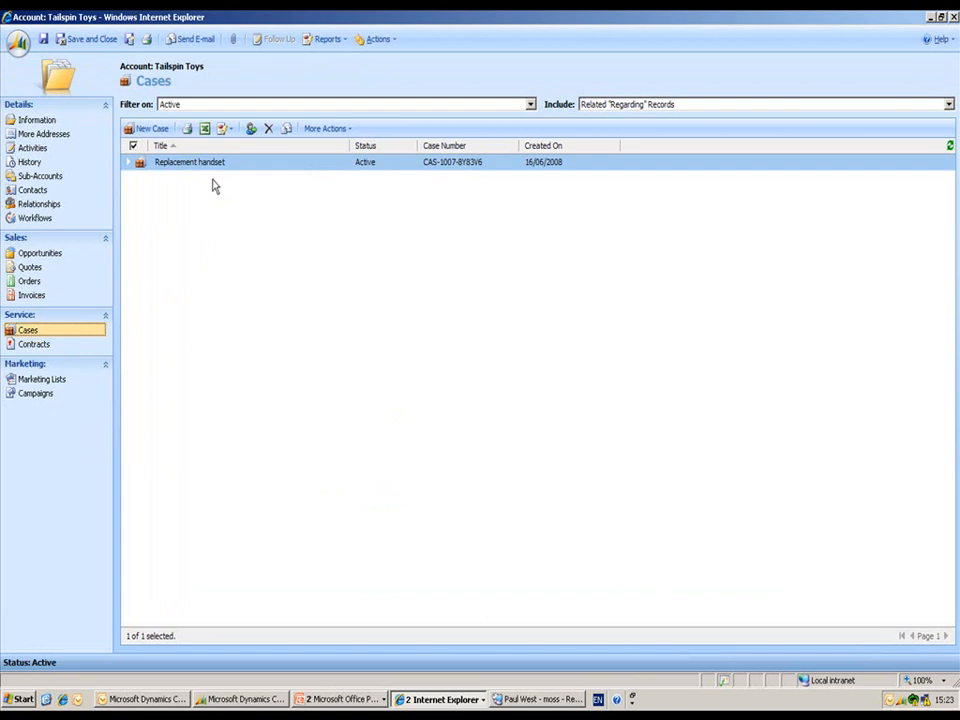
left_click(78, 42)
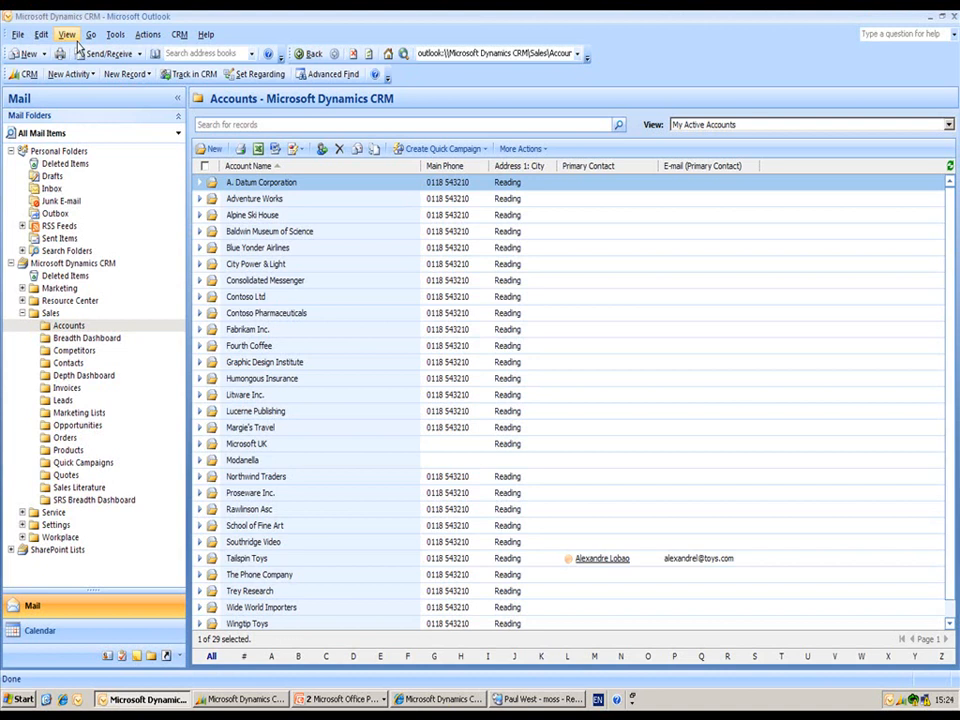
Open the "Follow Up Details" e-mail from the Inbox and track it in CRM.
left_click(52, 189)
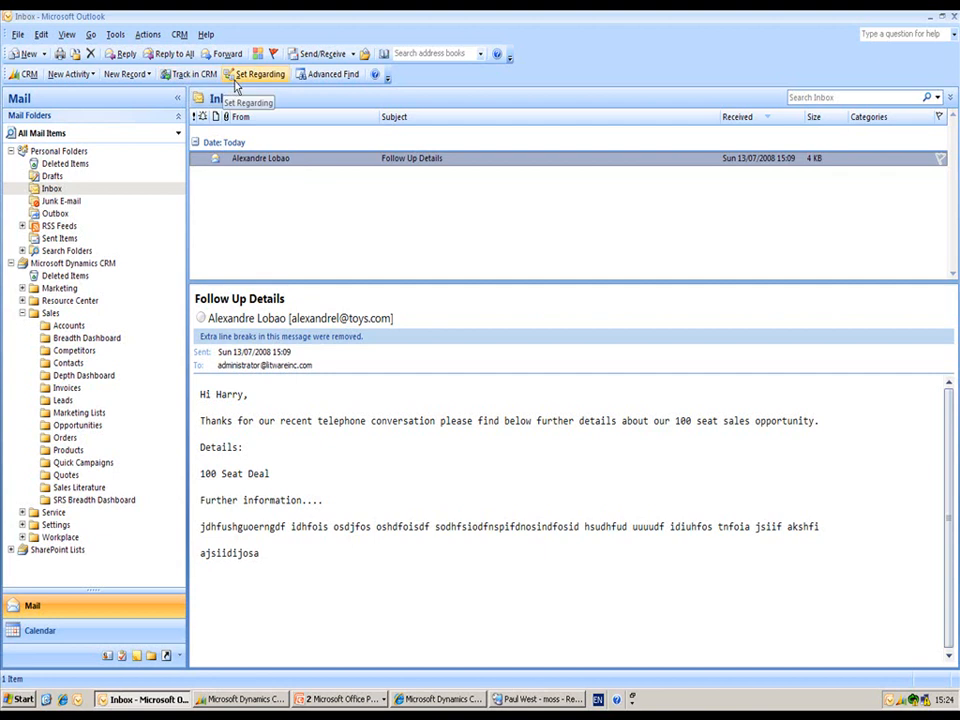
double_click(321, 166)
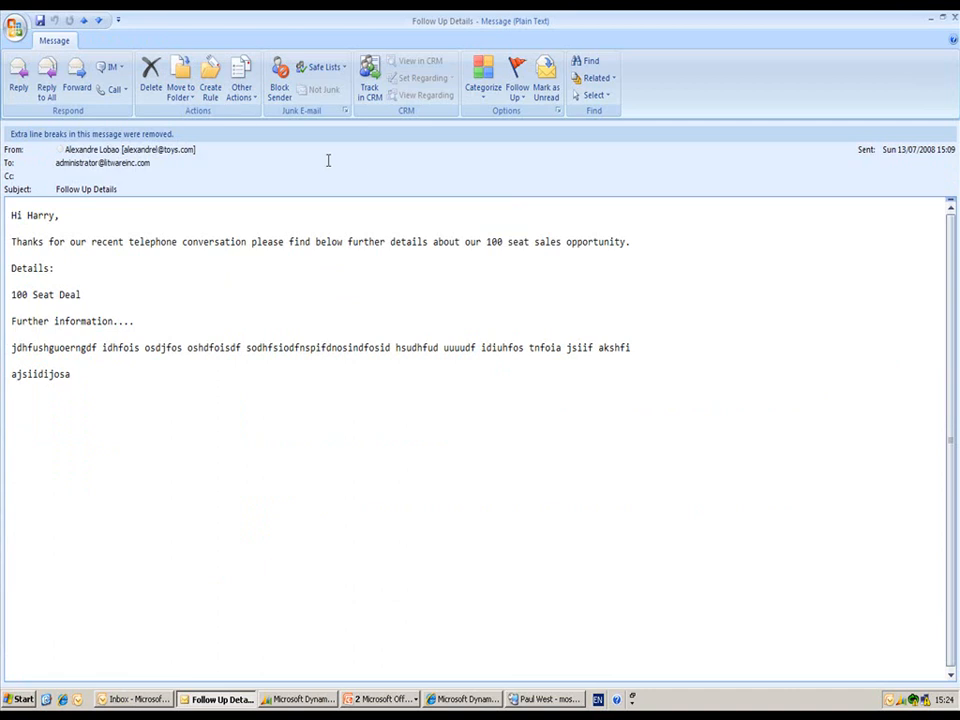
left_click(371, 92)
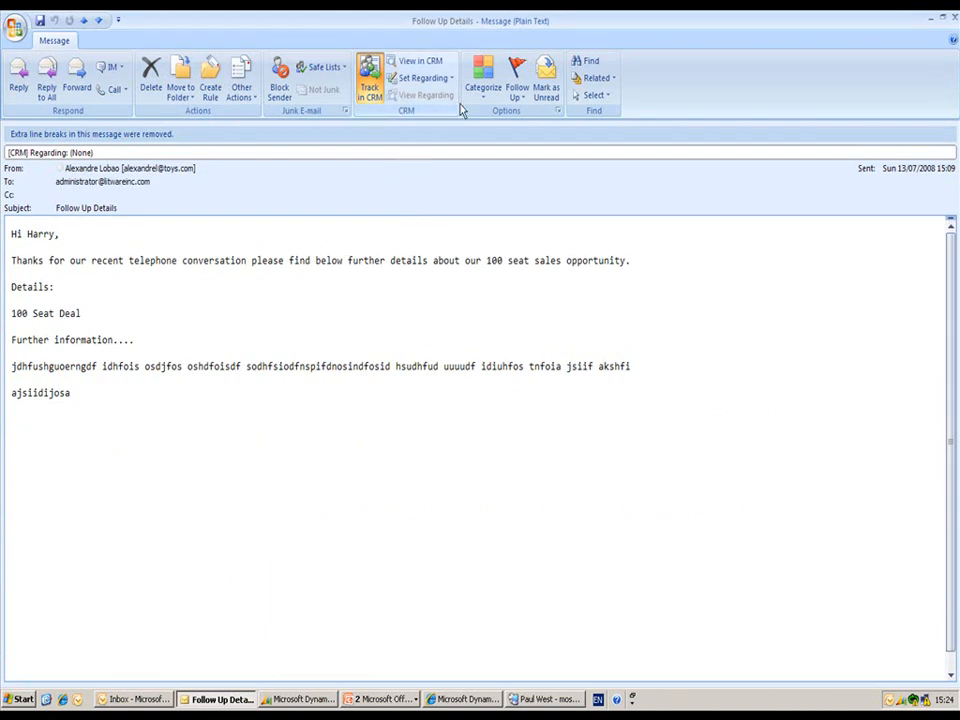
Set the e-mail's regarding record to the Tailspin Toys opportunity.
left_click(448, 79)
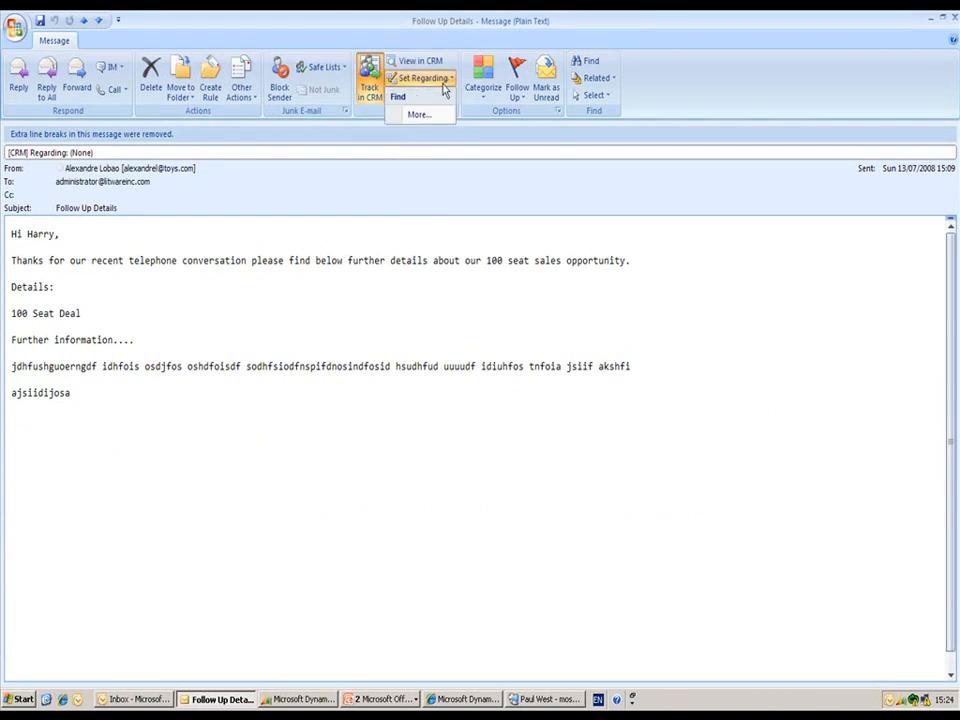
left_click(419, 116)
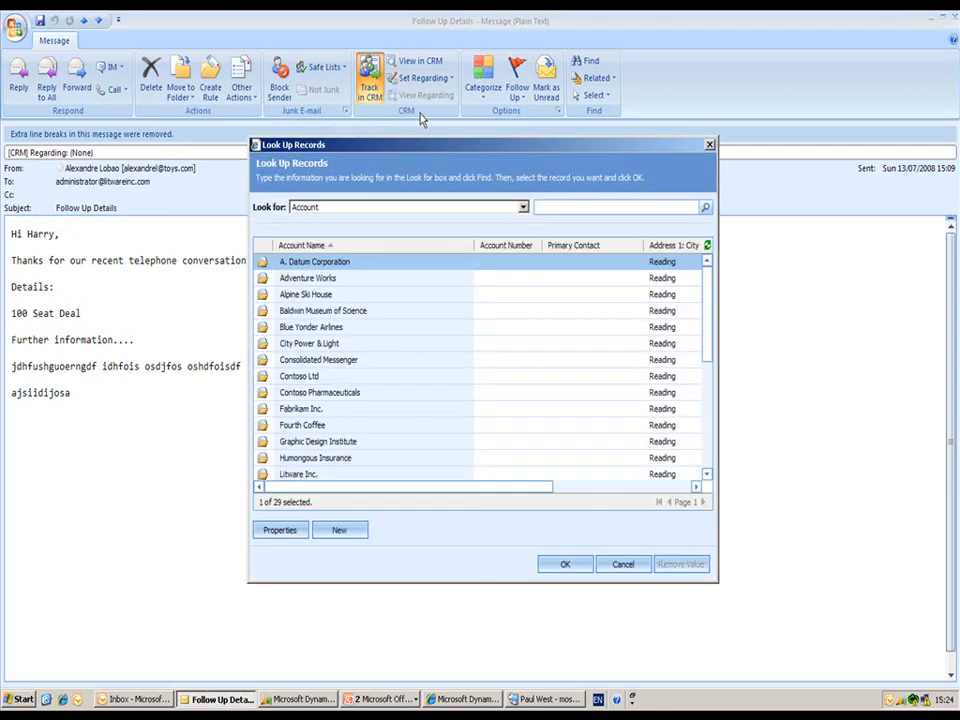
left_click(522, 209)
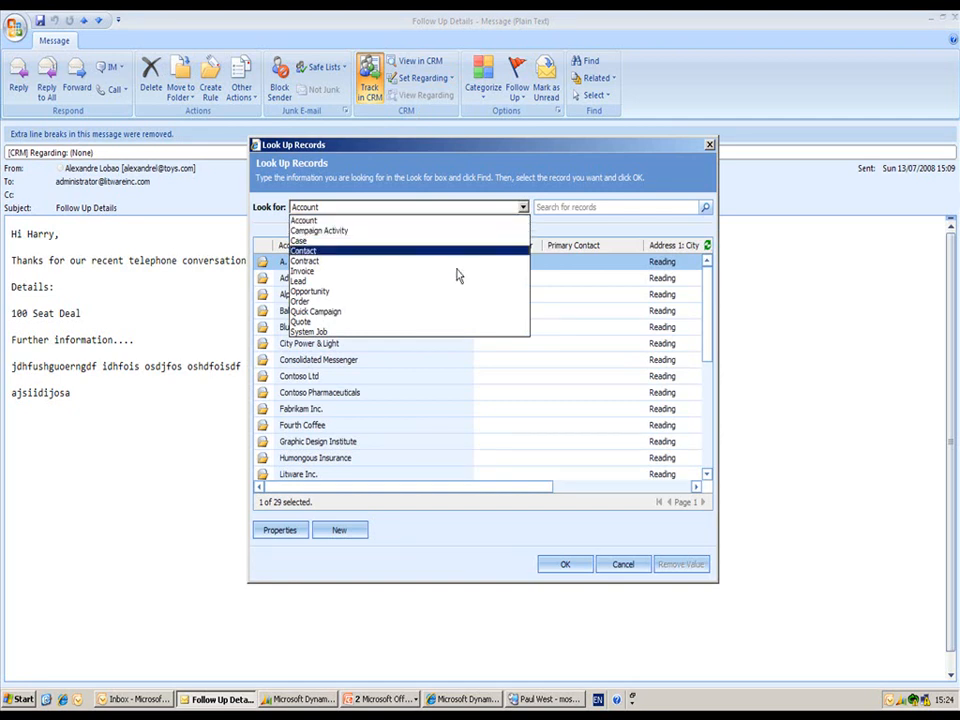
left_click(442, 297)
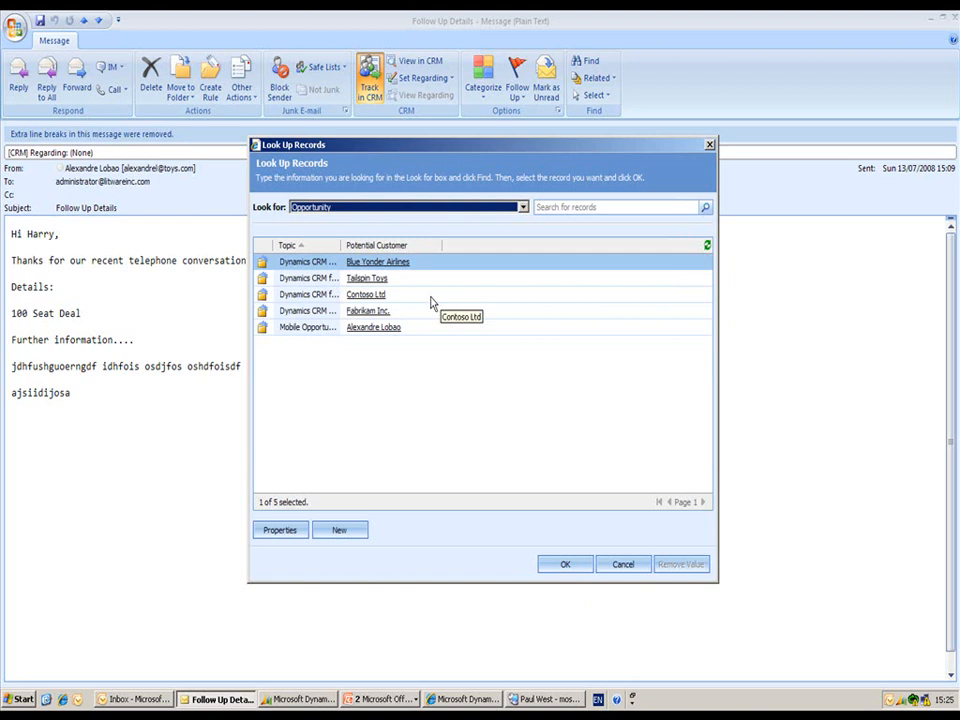
left_click(322, 284)
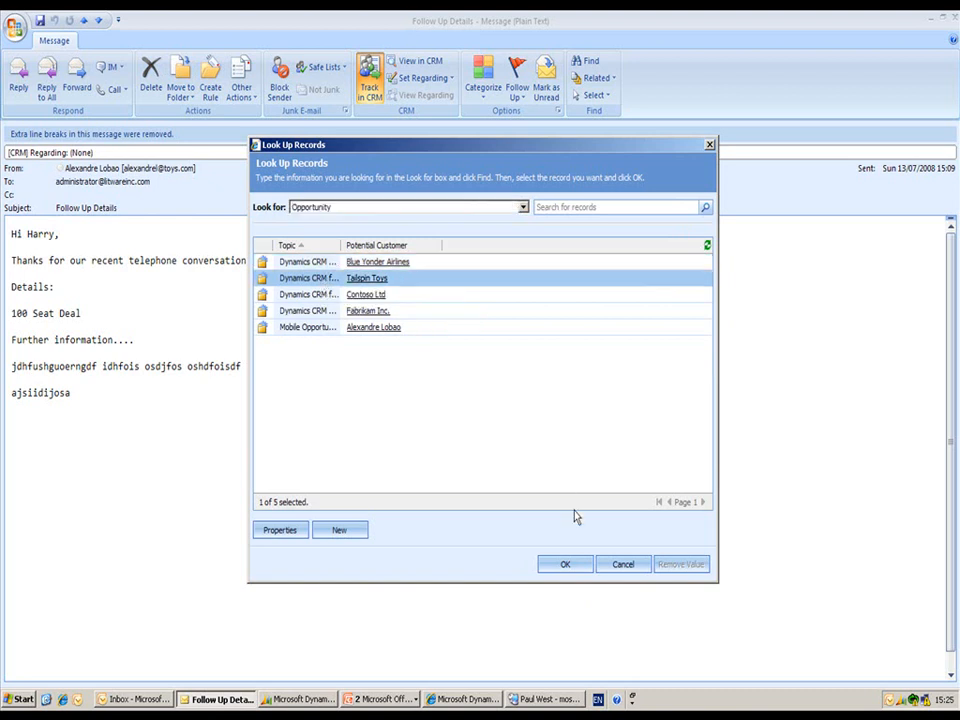
left_click(564, 566)
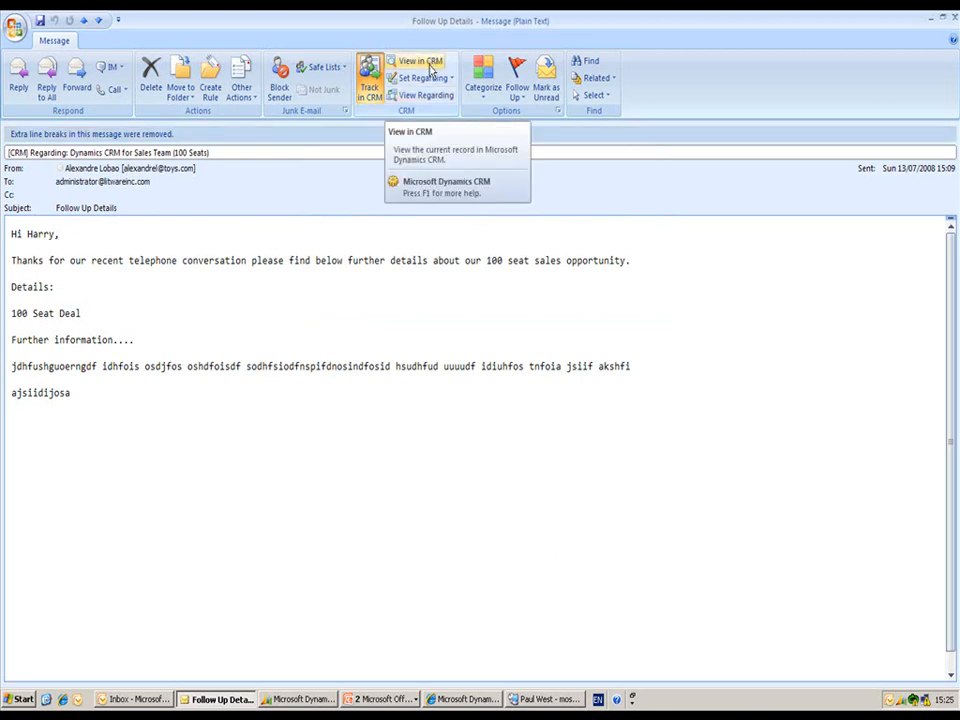
View the tracked e-mail in the regarding opportunity's History, and close the CRM records and the original message.
left_click(428, 96)
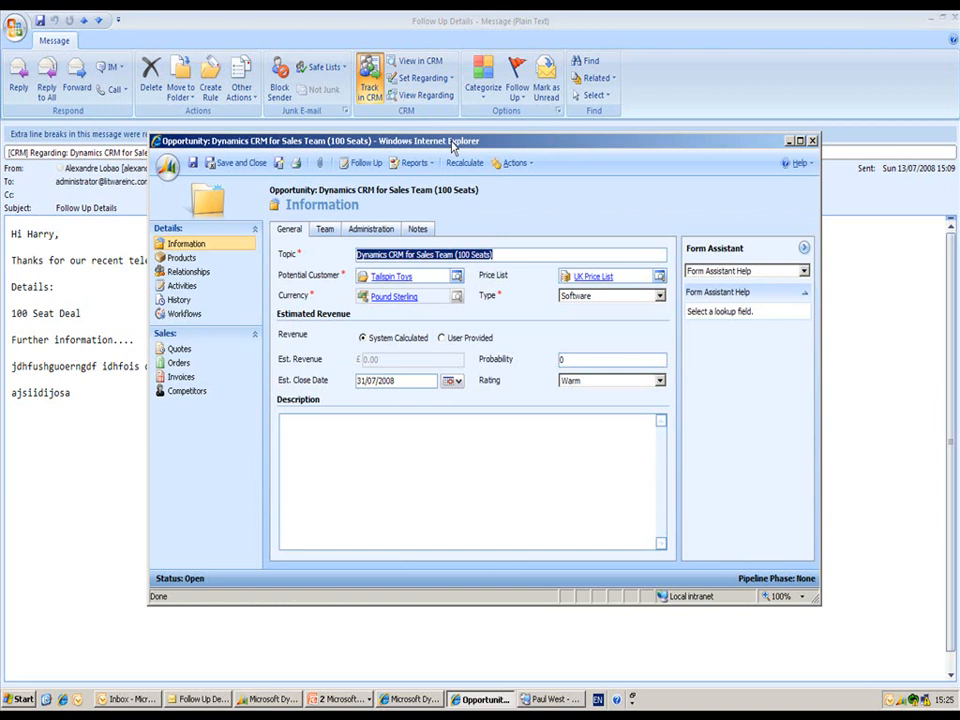
double_click(453, 142)
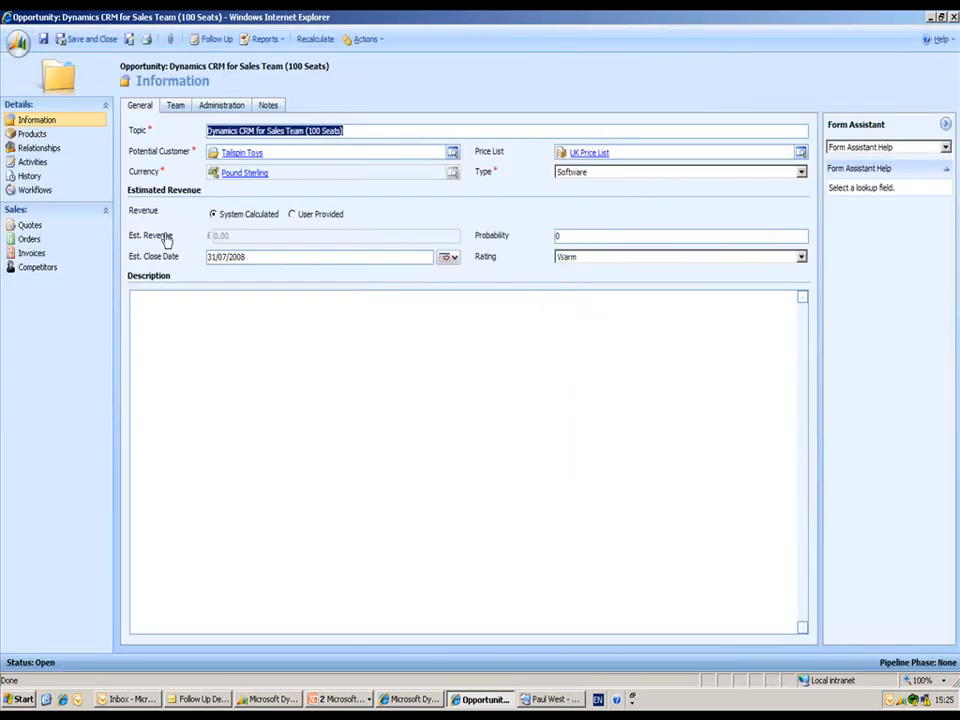
left_click(40, 180)
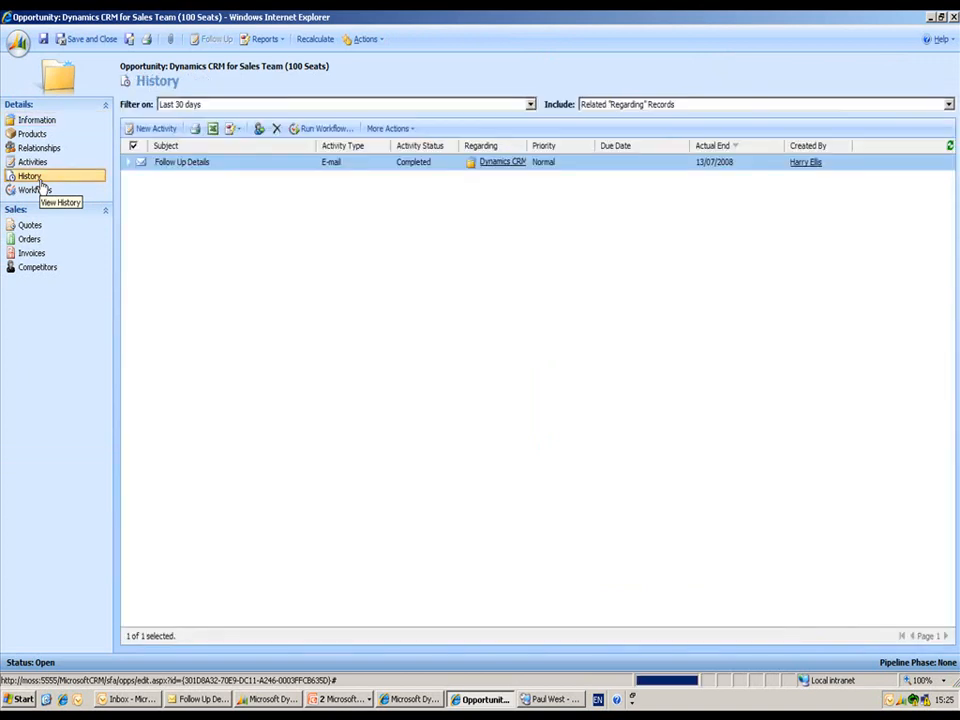
double_click(229, 168)
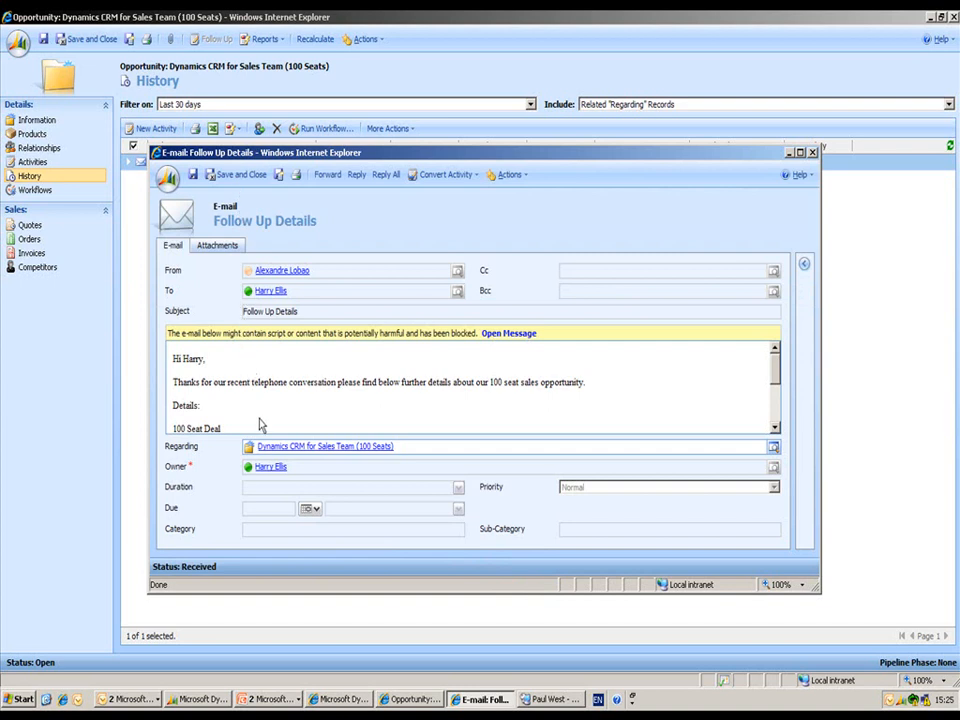
left_click(247, 176)
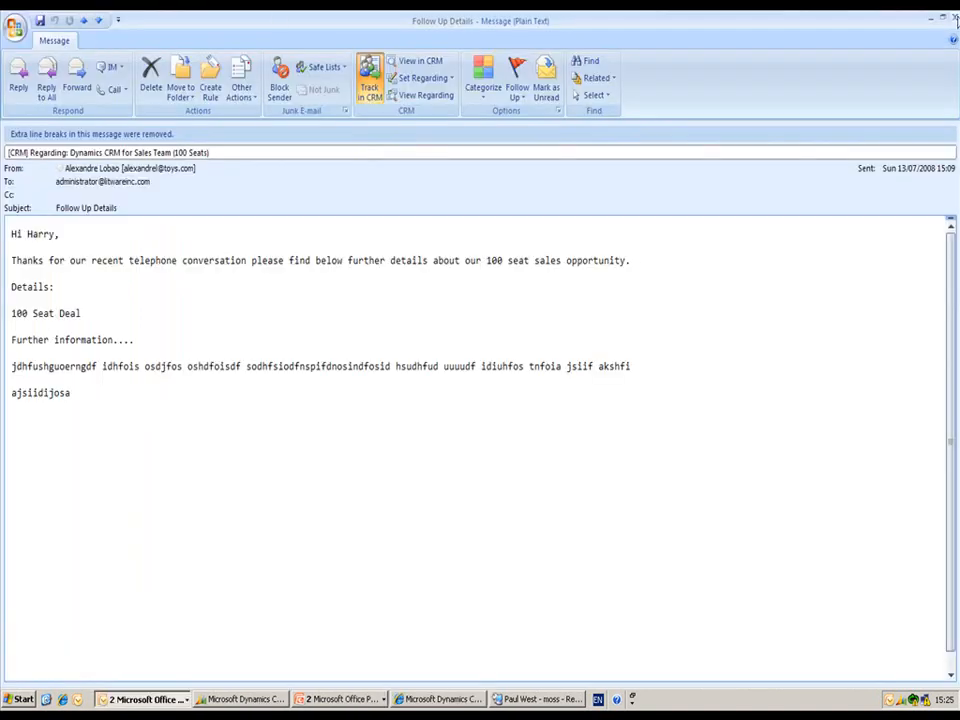
left_click(955, 19)
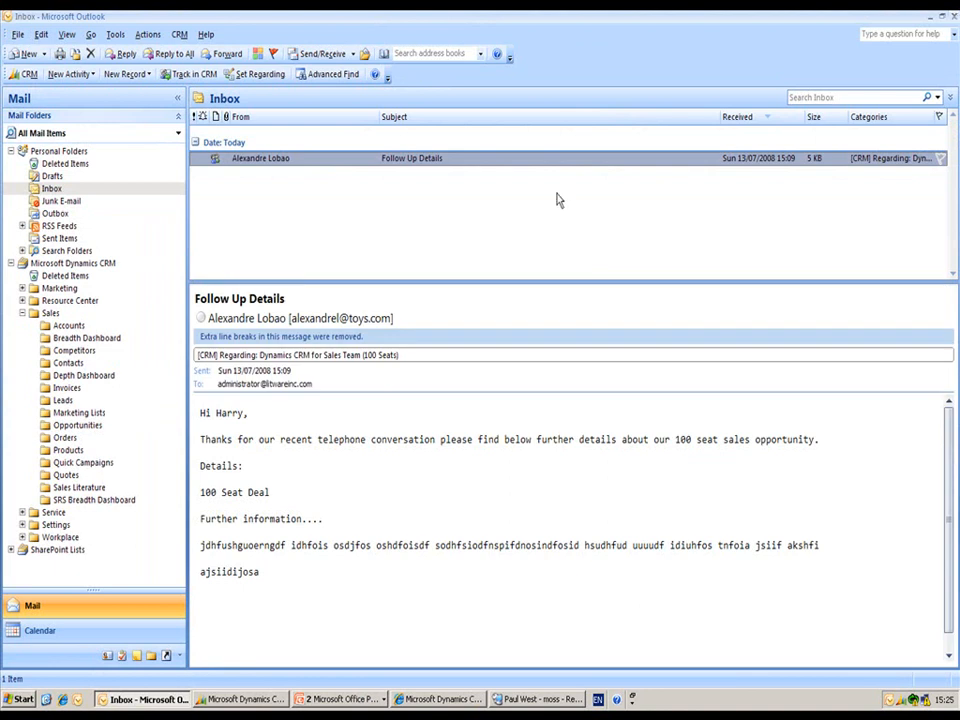
Create a calendar appointment for 14 July 2008 from 13:00 to 15:00 in a maximized window.
left_click(115, 637)
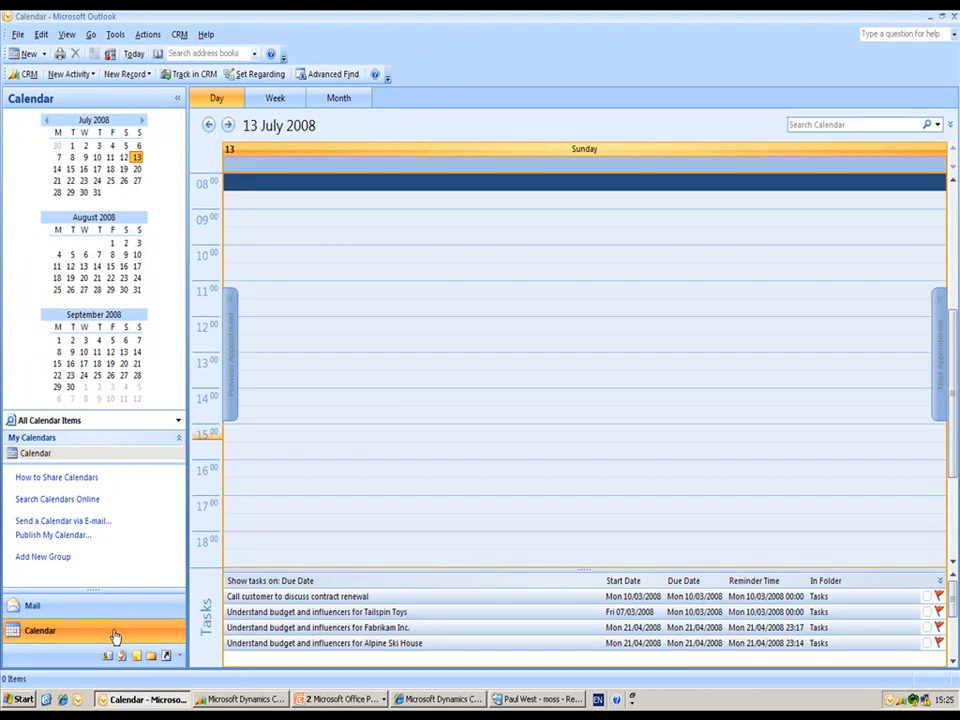
left_click(57, 170)
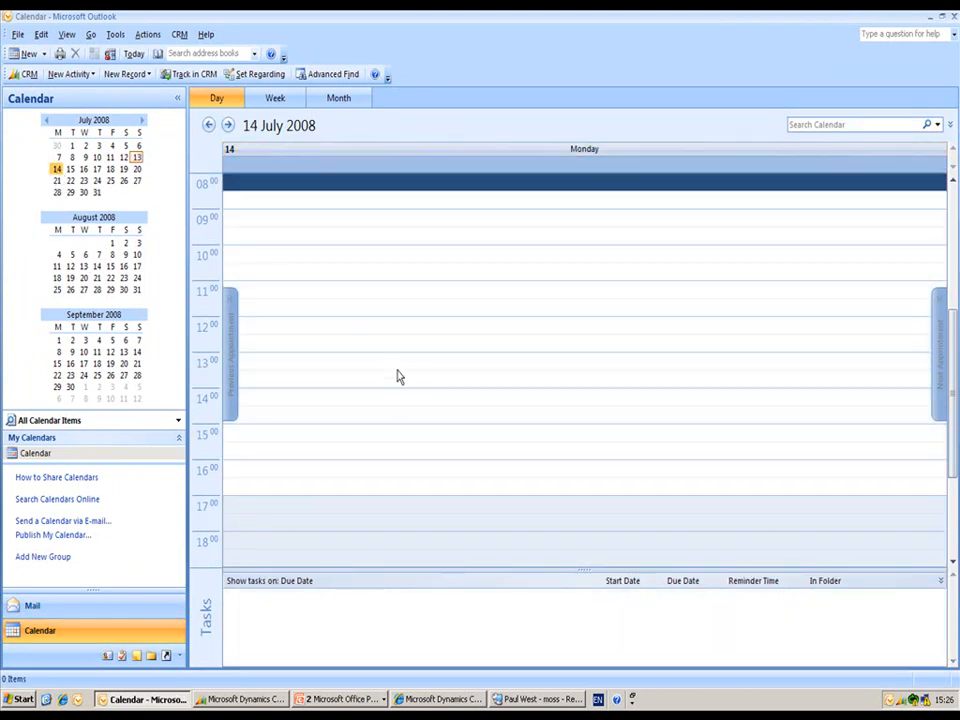
left_click_drag(394, 366, 390, 420)
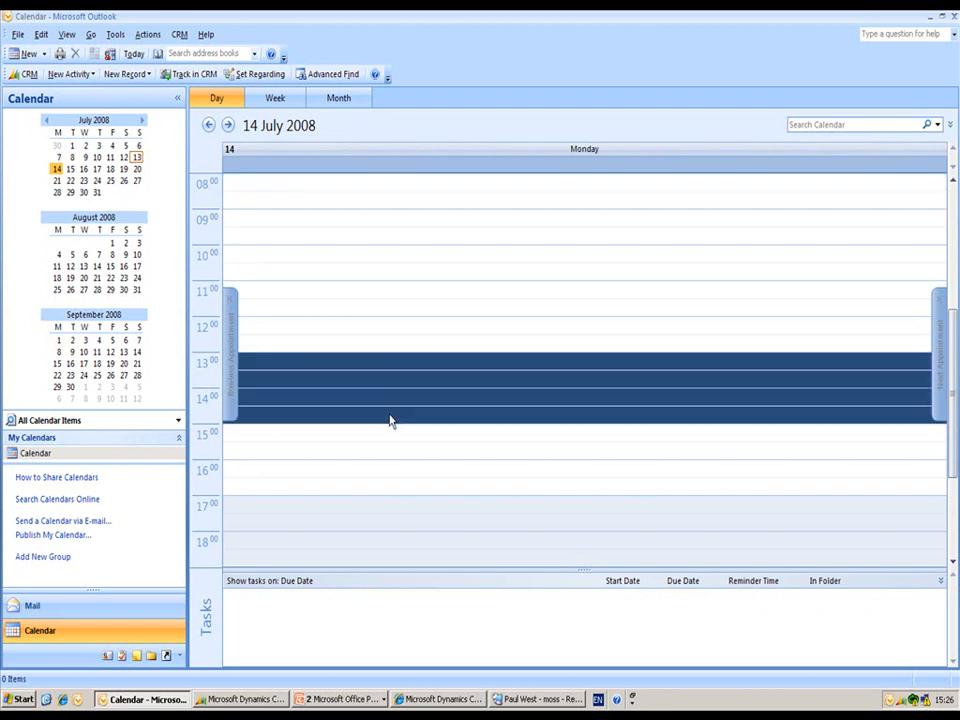
right_click(390, 420)
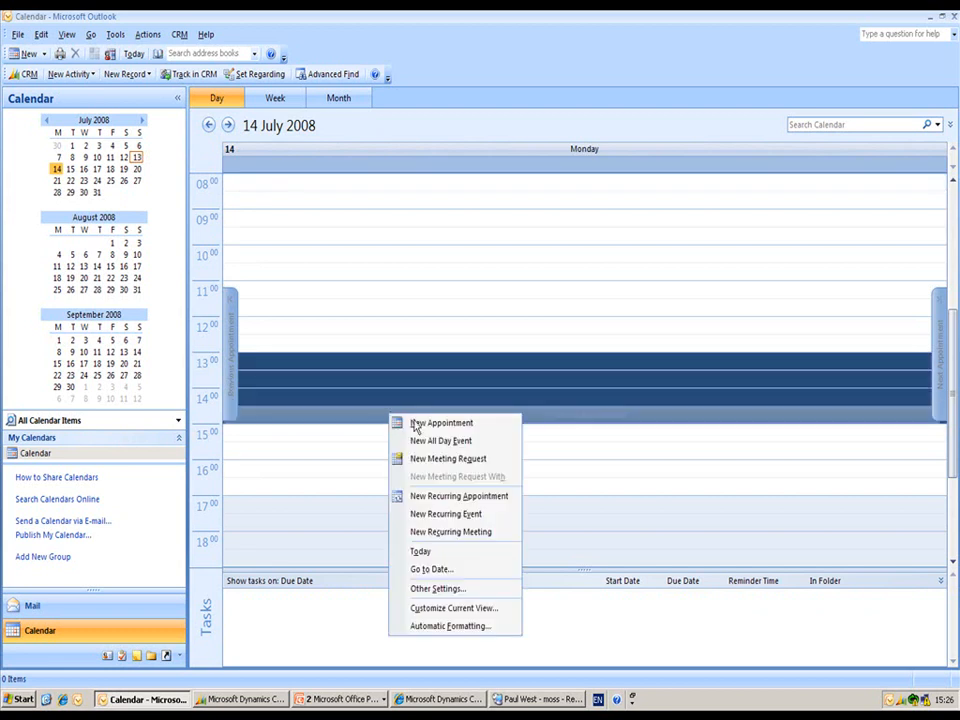
left_click(431, 423)
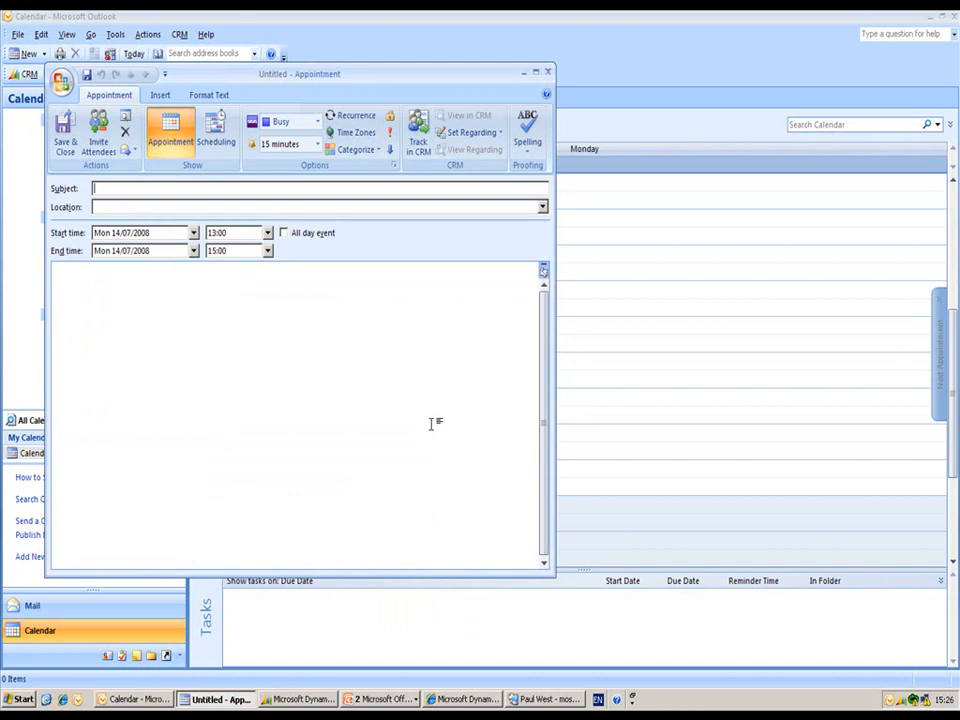
double_click(453, 77)
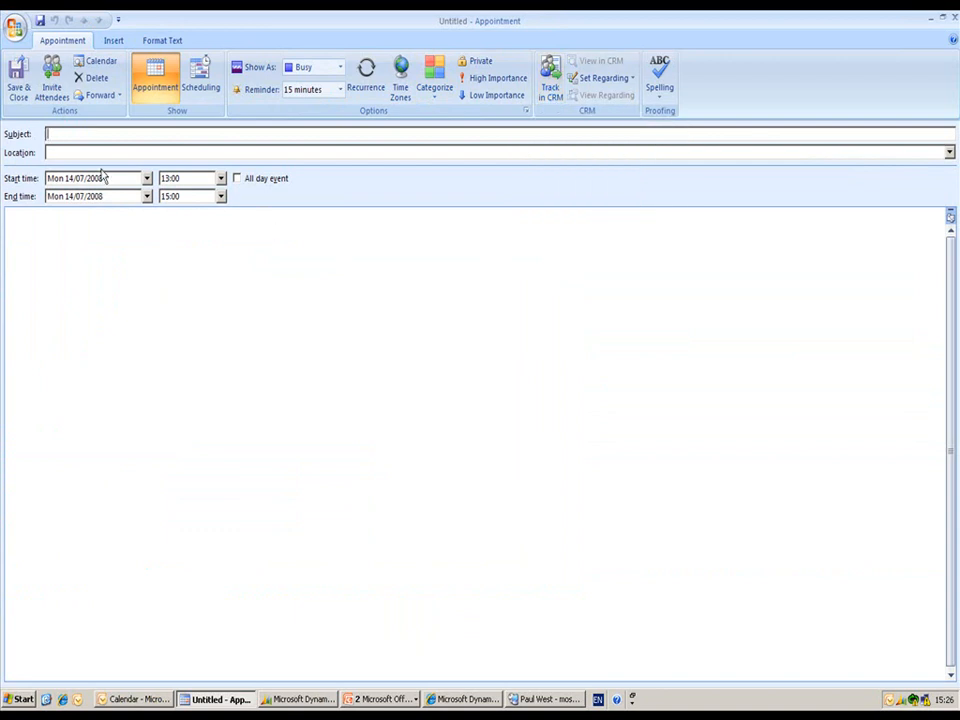
Invite the Tailspin Toys contact from the CRM Contacts address book as a required attendee.
left_click(42, 92)
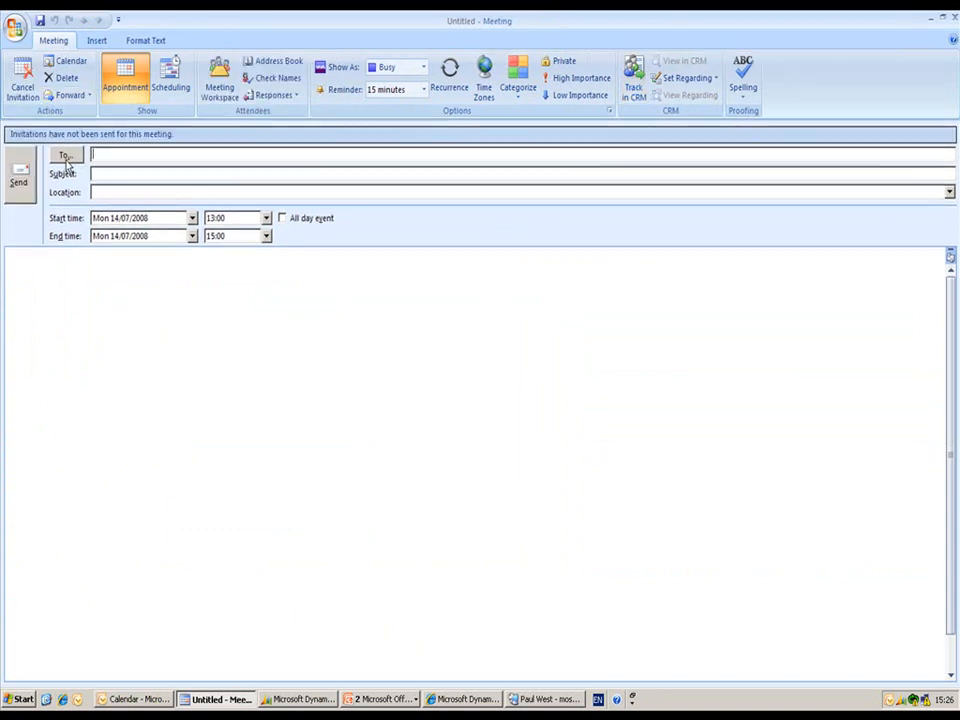
left_click(65, 157)
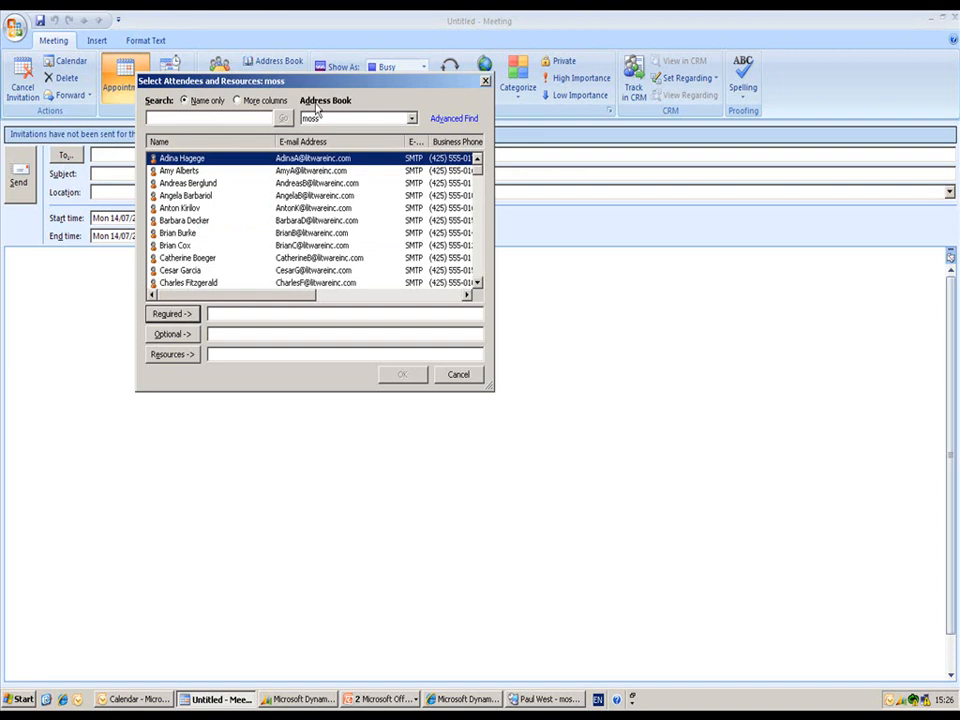
left_click(411, 120)
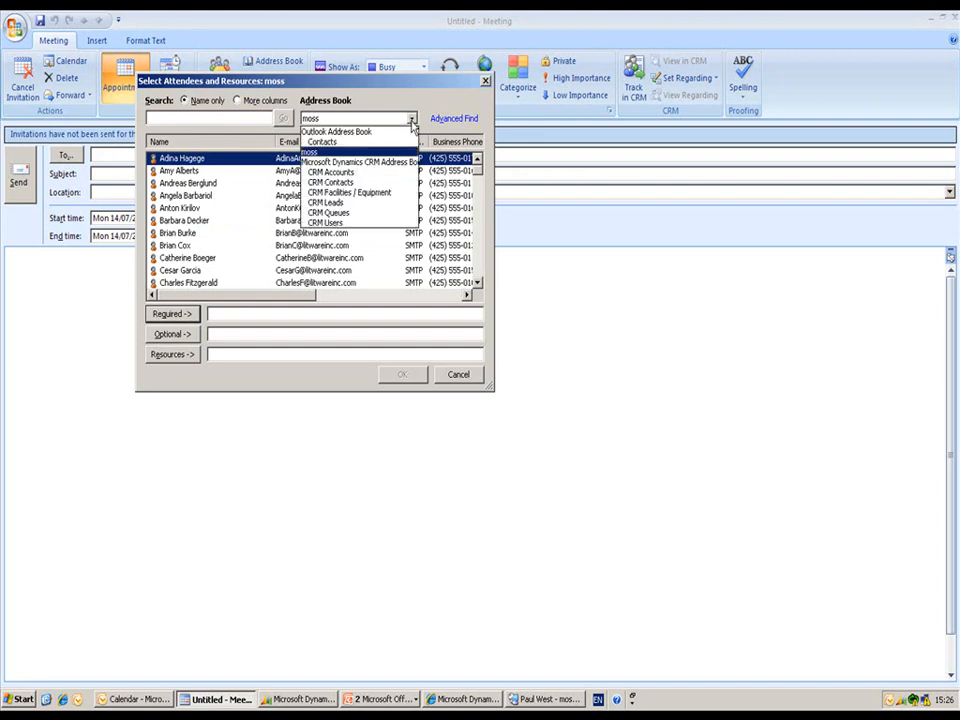
left_click(396, 186)
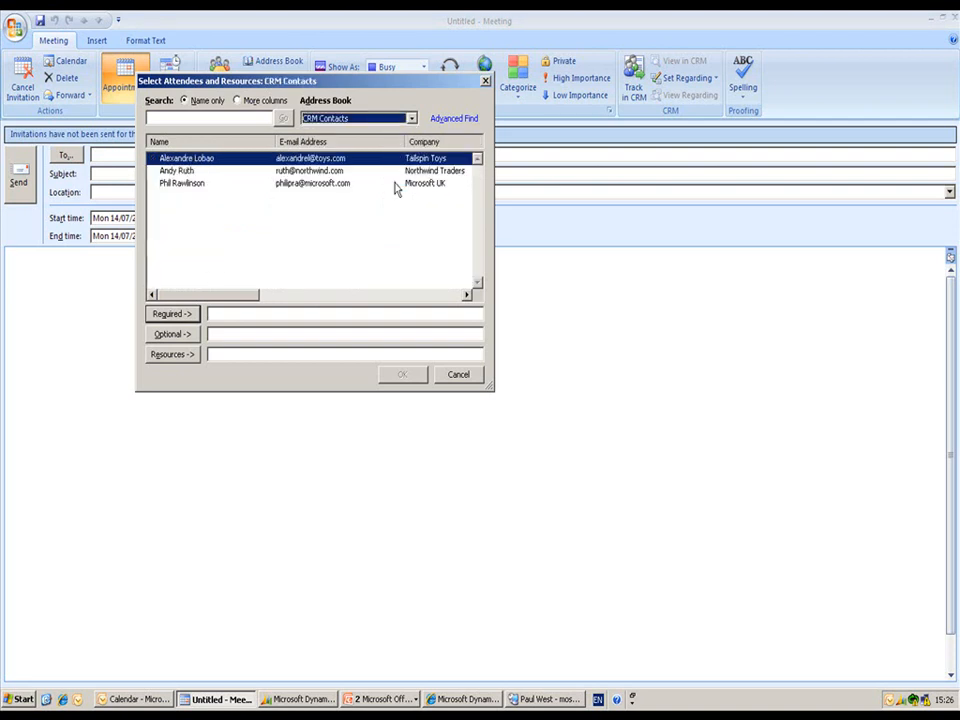
left_click(157, 316)
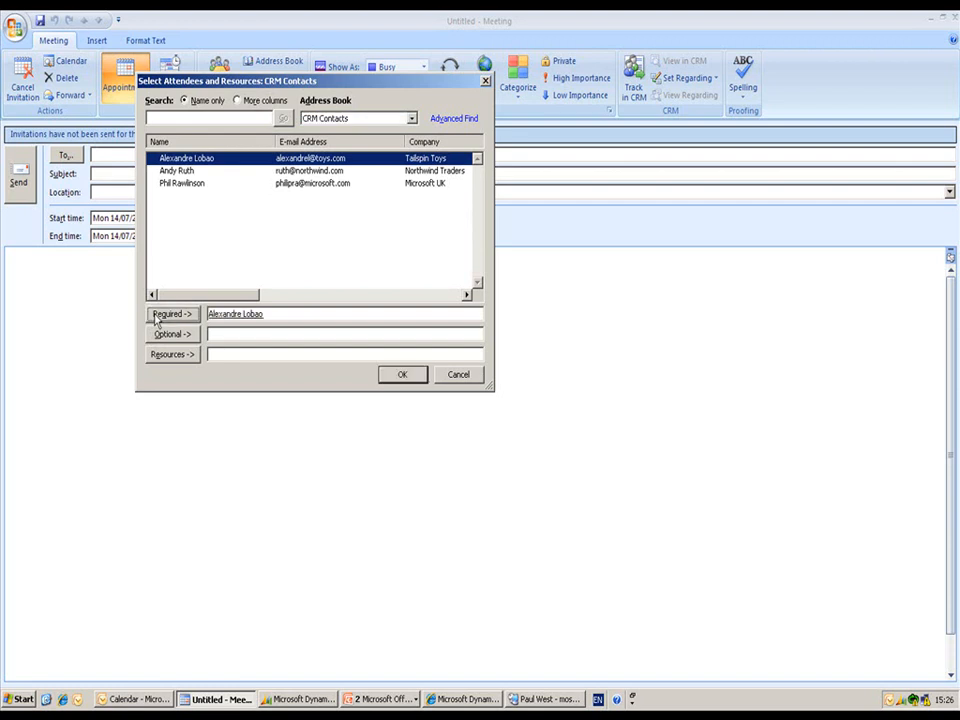
left_click(388, 376)
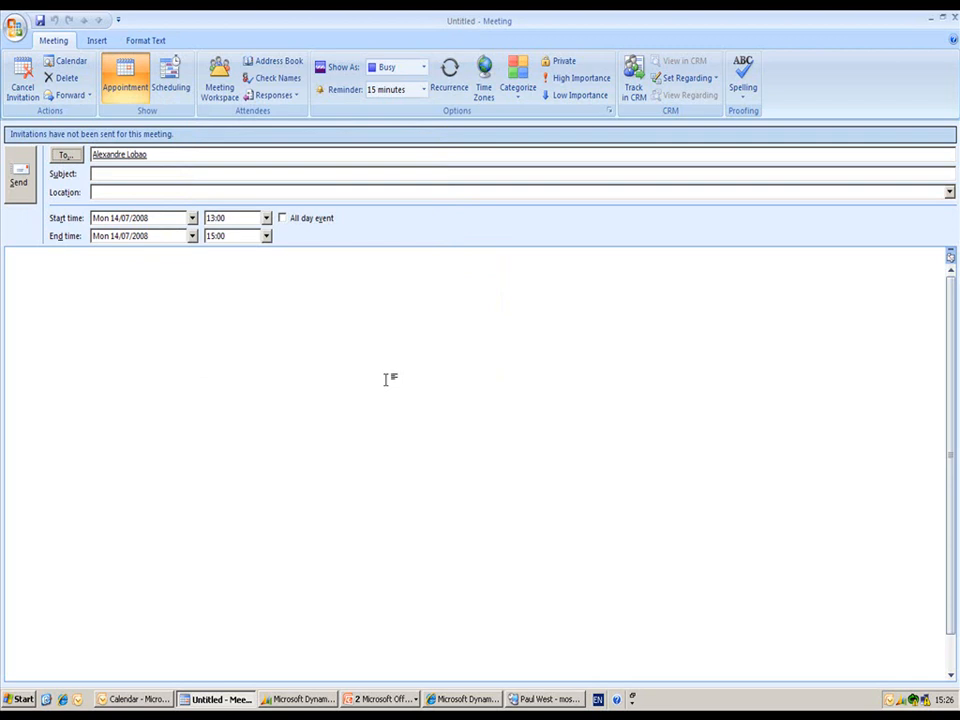
Fill in the meeting with the subject "Meeting", the location "London" and the body text "Details".
left_click(187, 174)
type("Meeting")
left_click(189, 189)
type("London")
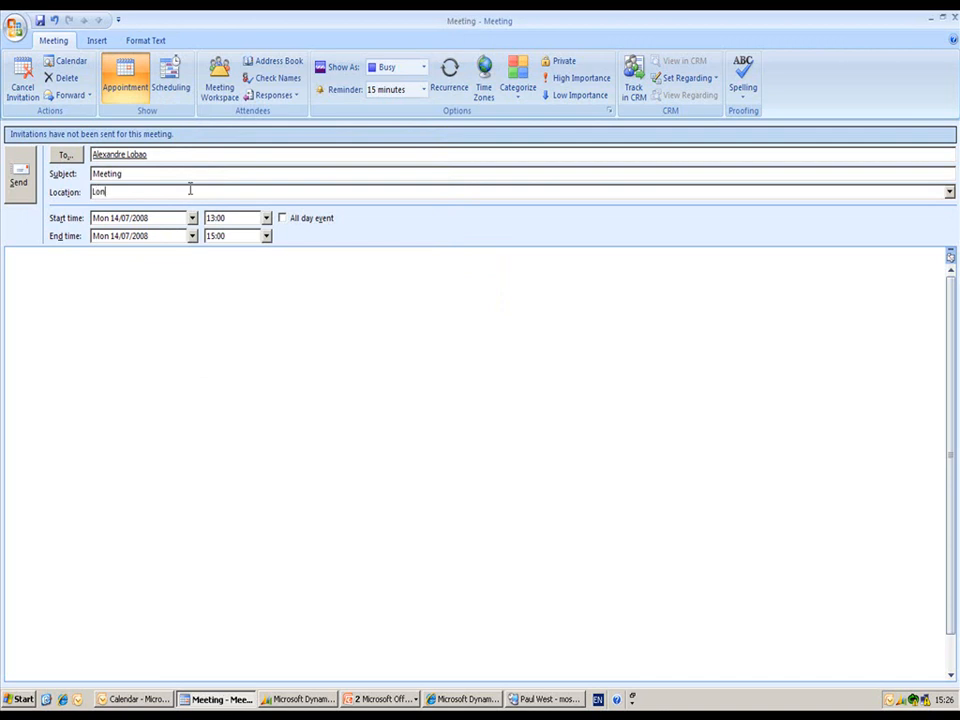
left_click(178, 302)
type("Deatil")
key("BackSpace")
key("BackSpace")
key("BackSpace")
type("tails")
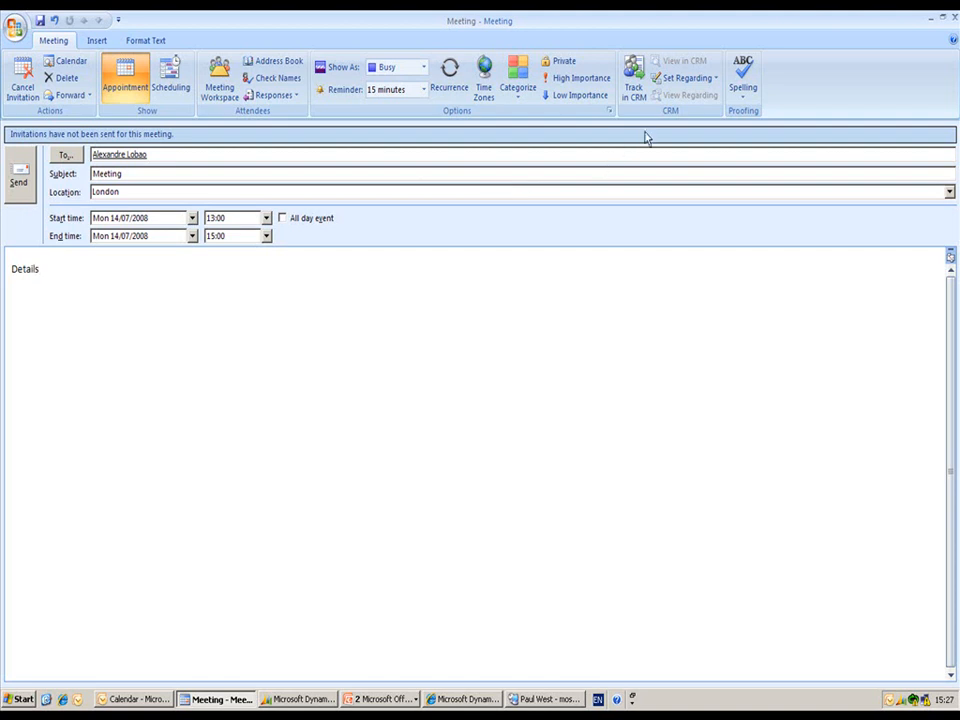
Track the meeting in CRM regarding the opportunity "Dynamics CRM for Sales Team (100 Seats)" and send the invitation.
left_click(633, 90)
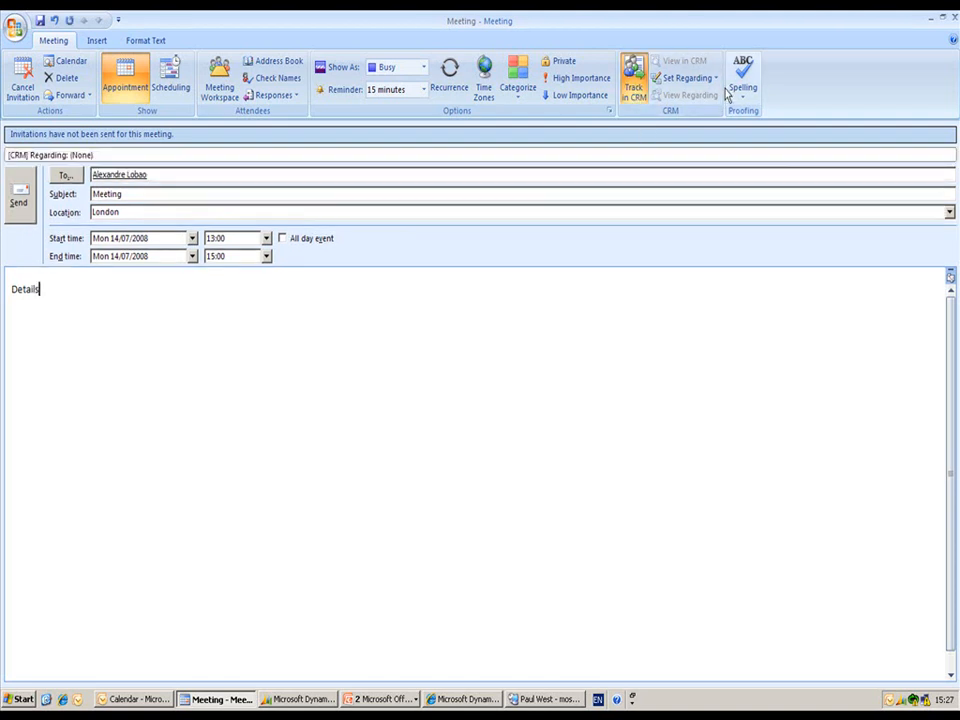
left_click(716, 80)
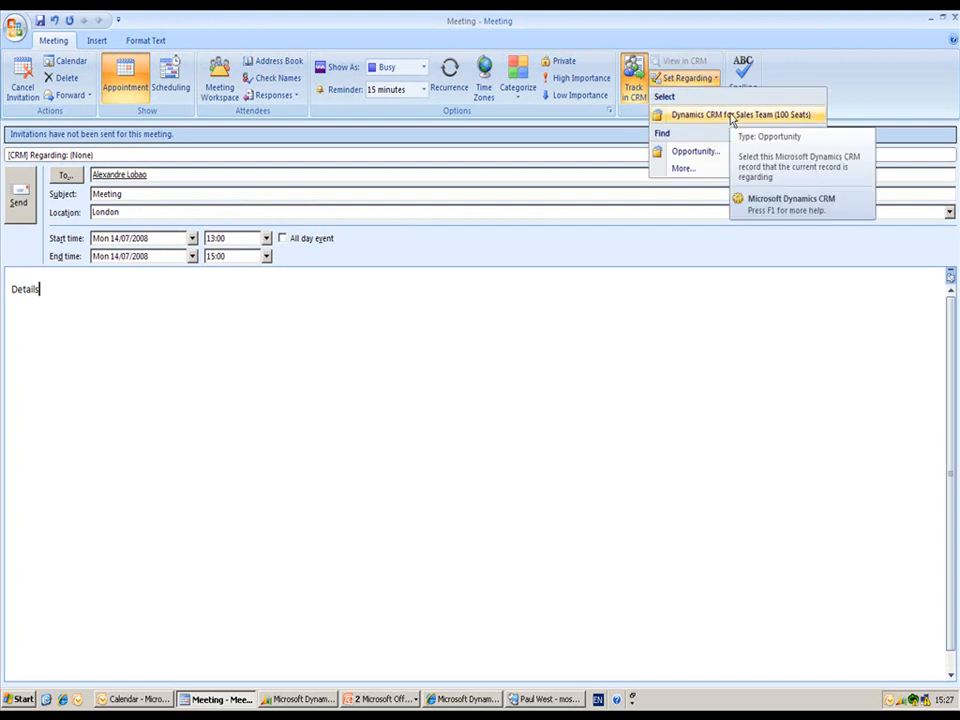
left_click(731, 116)
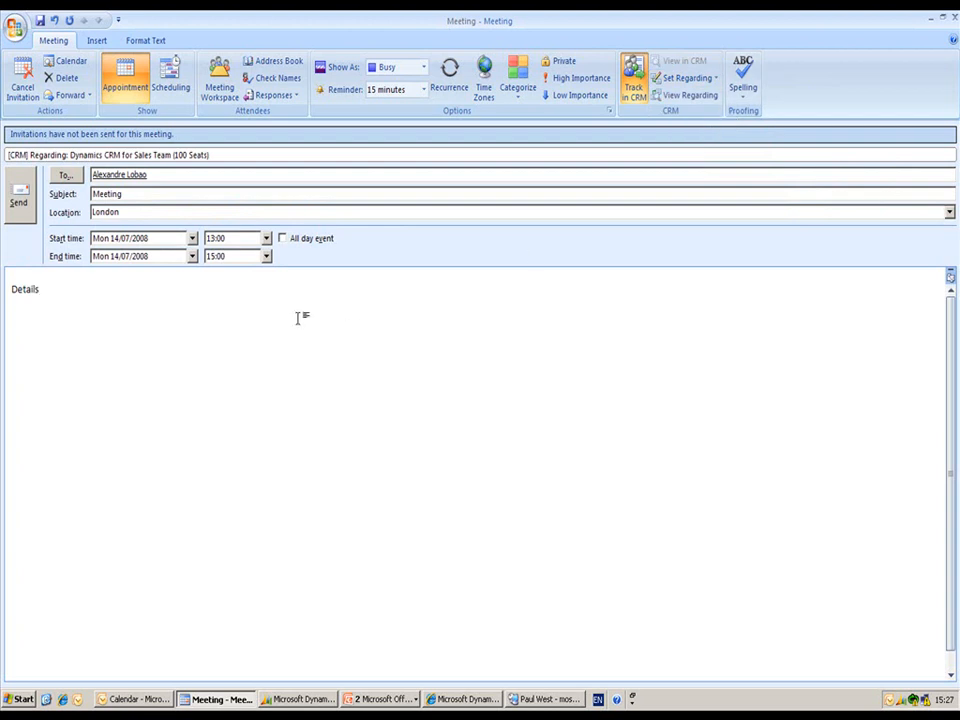
left_click(20, 200)
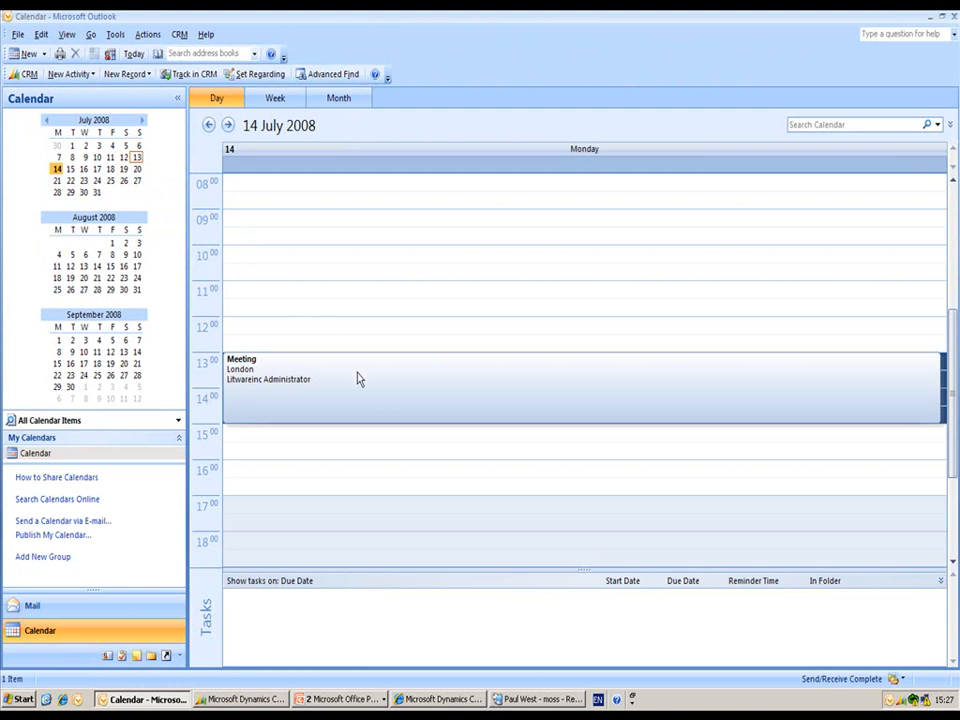
View the sent meeting among the Activities of its regarding opportunity, and close both the opportunity and the meeting.
double_click(358, 379)
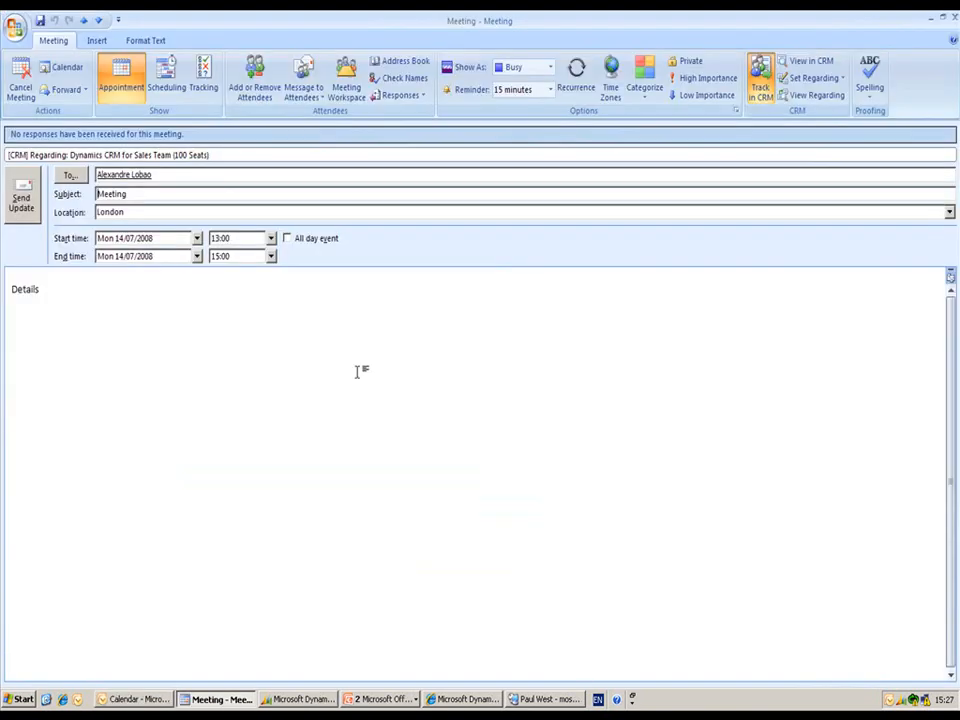
left_click(816, 100)
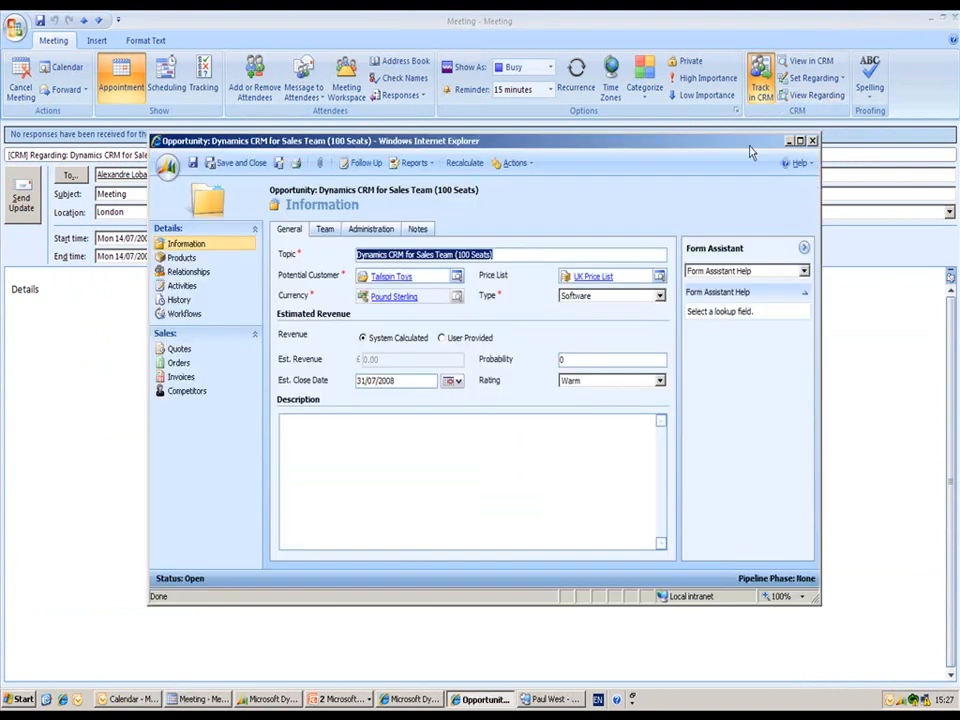
double_click(750, 143)
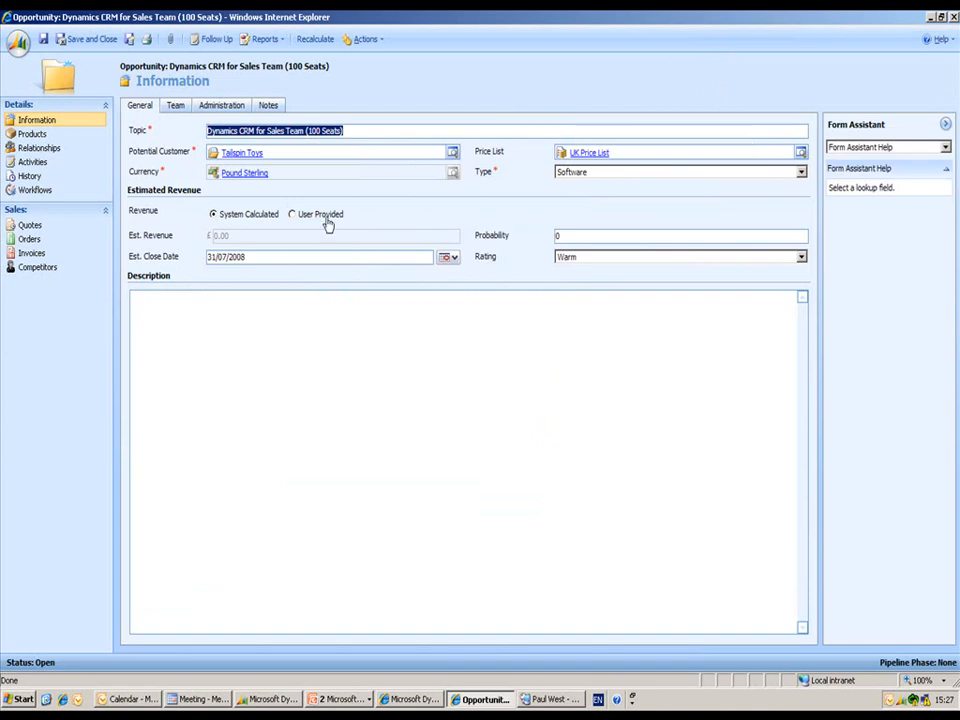
left_click(60, 163)
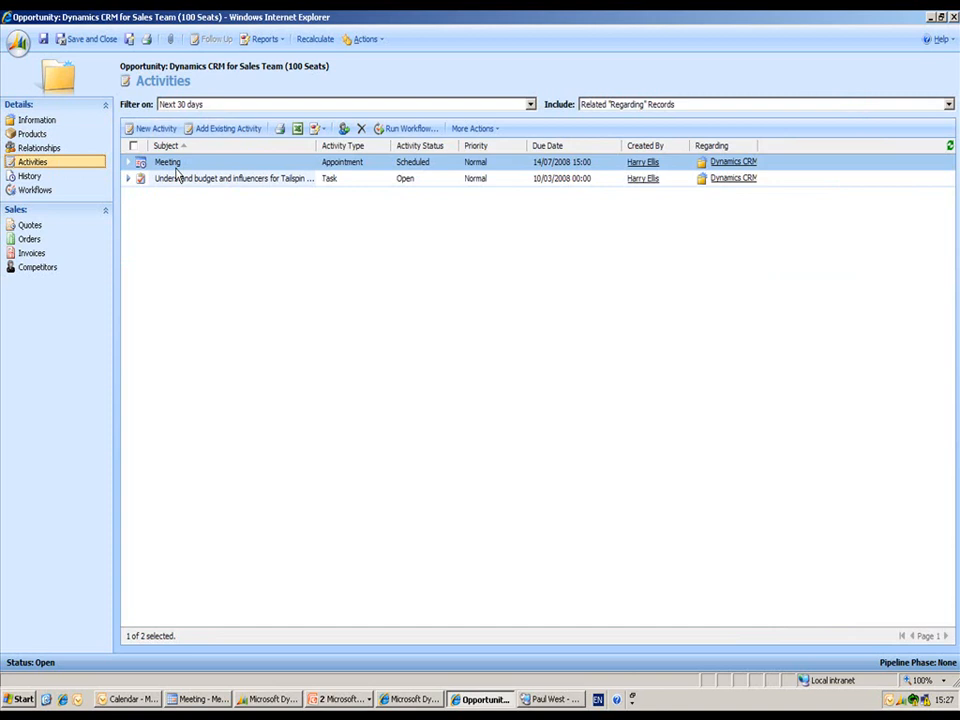
left_click(91, 44)
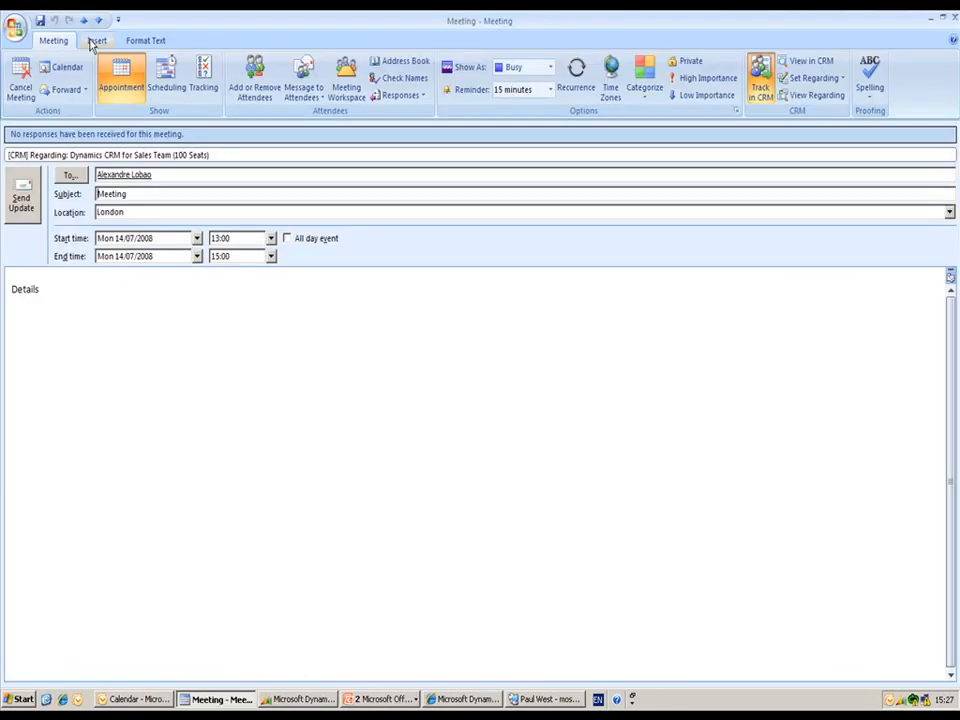
left_click(954, 18)
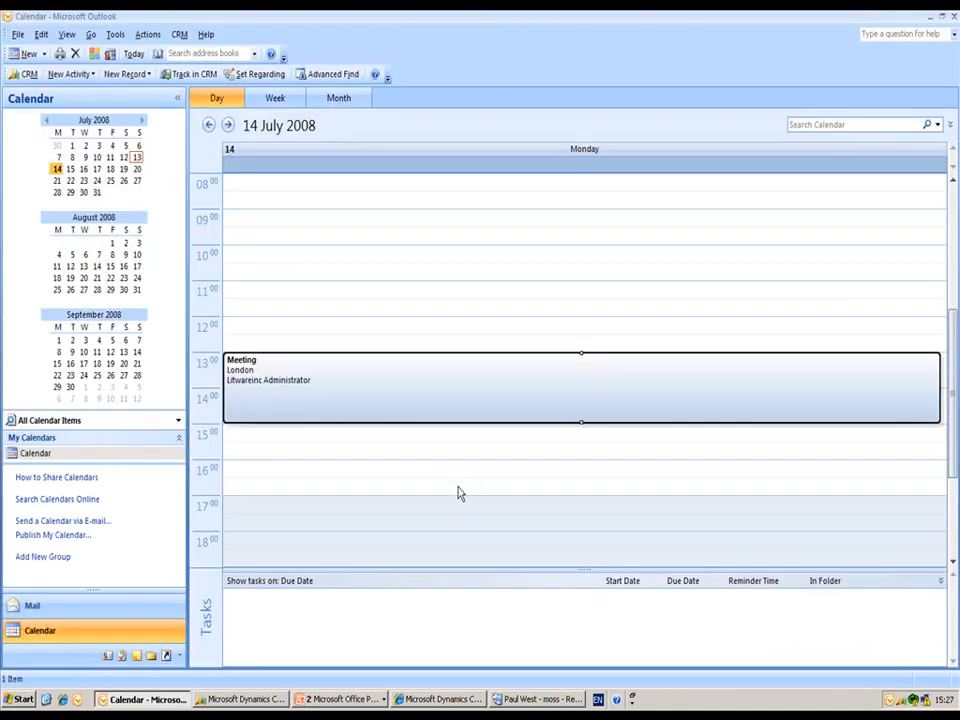
Start a new account named "New Account Name" from the CRM Sales Accounts list and discard it without saving.
left_click(95, 610)
left_click(67, 327)
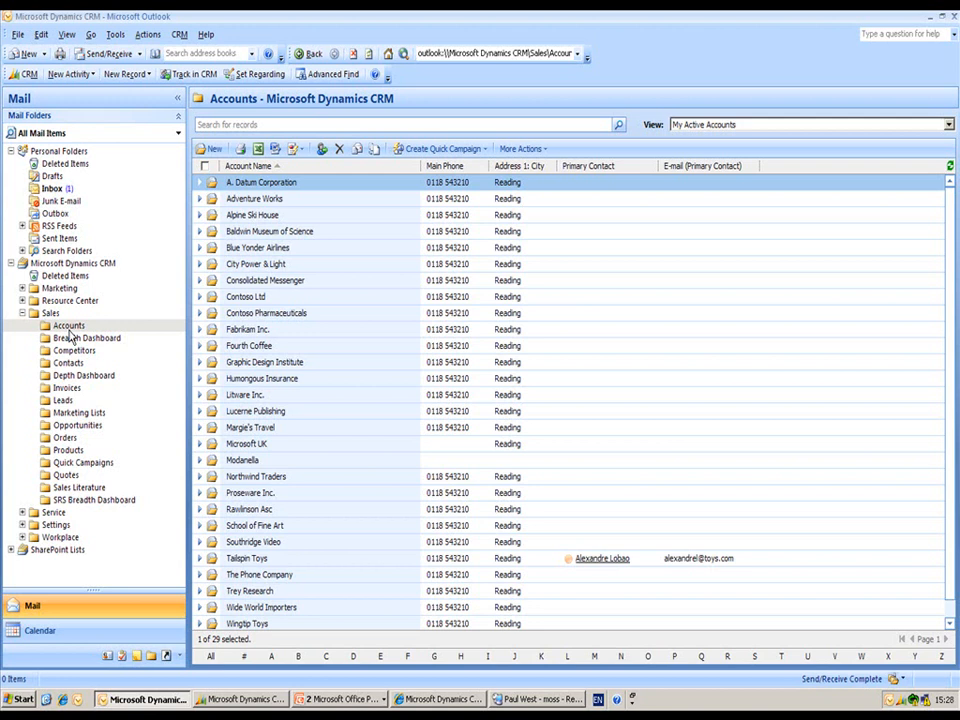
left_click(212, 152)
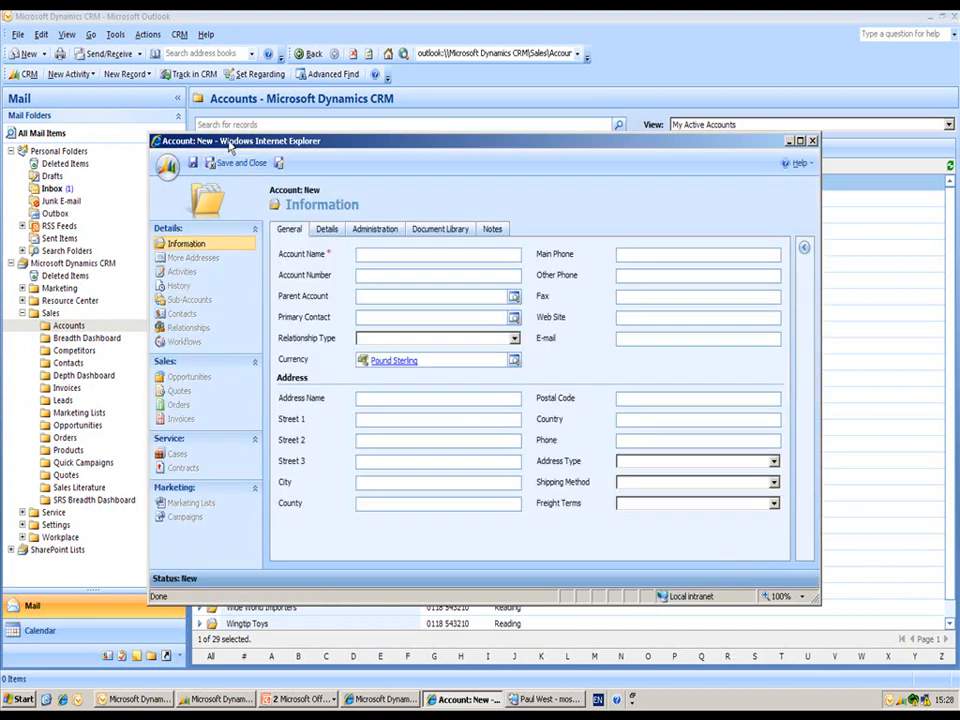
double_click(229, 143)
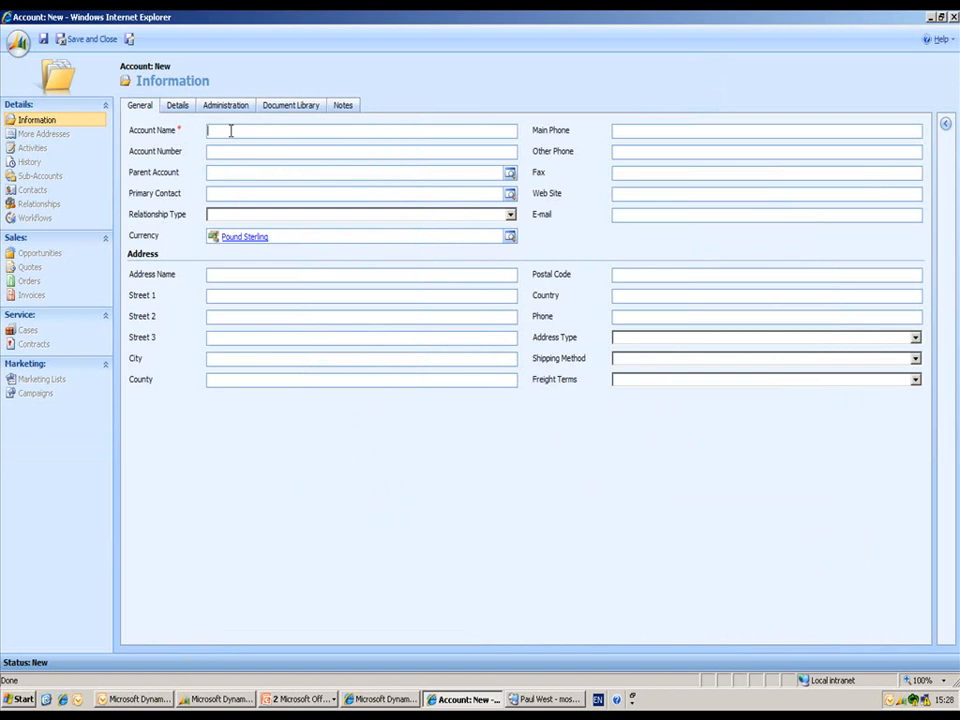
left_click(231, 131)
type("New Account Name")
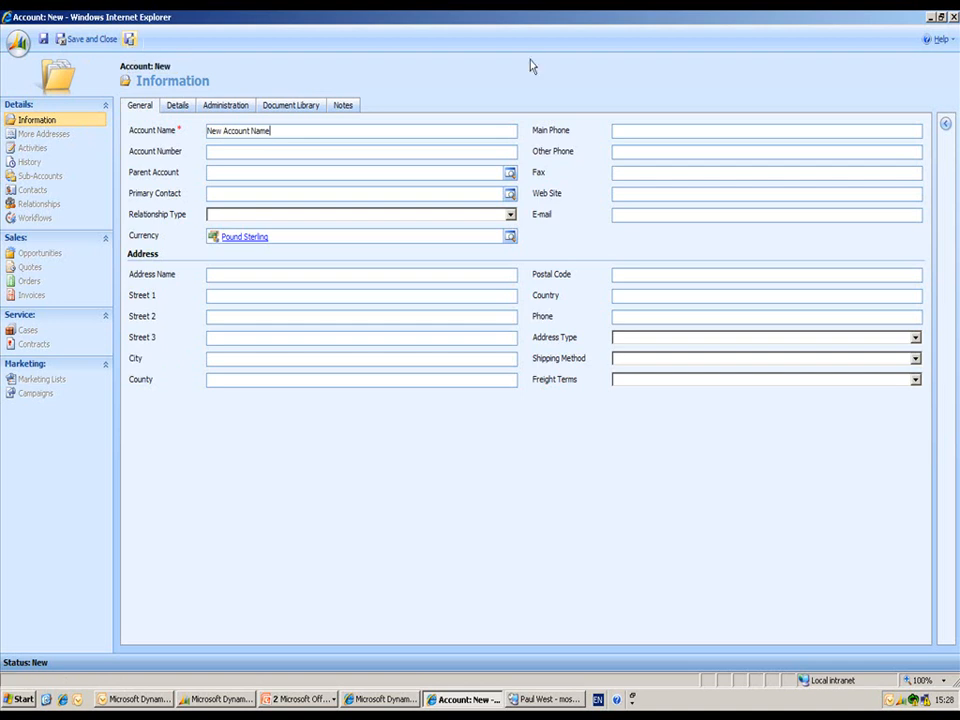
left_click(955, 17)
left_click(452, 404)
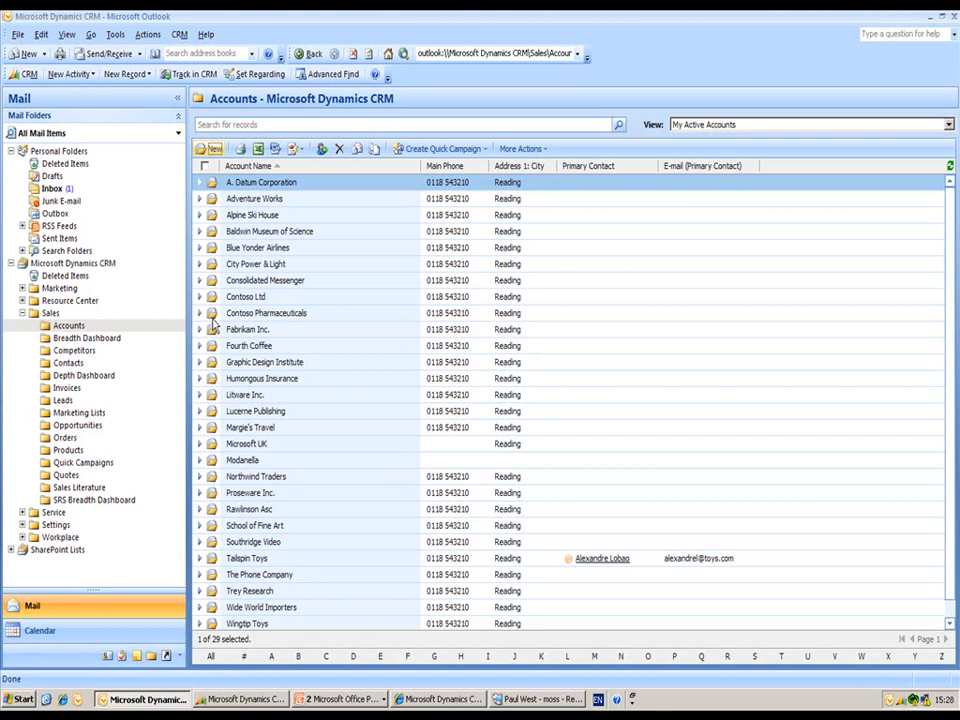
View the Sales Breadth Dashboard and drill into its Opportunities by Stage chart to list the open opportunities.
left_click(112, 340)
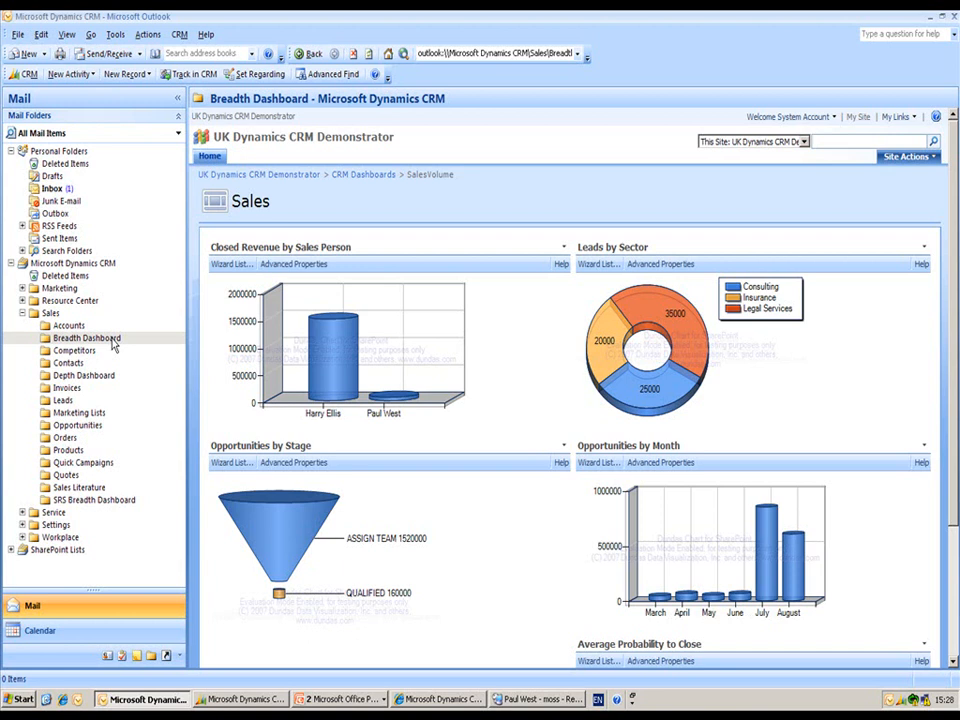
left_click(288, 513)
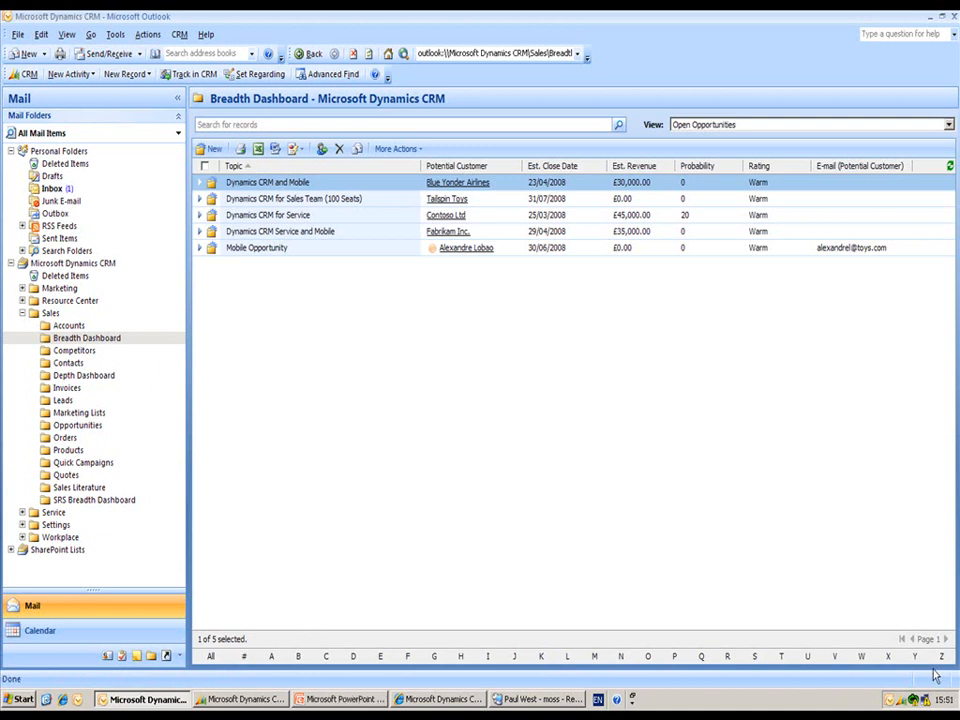
Switch to the Dynamics CRM web client in Internet Explorer and look through its New Activity and New Record options.
left_click(452, 702)
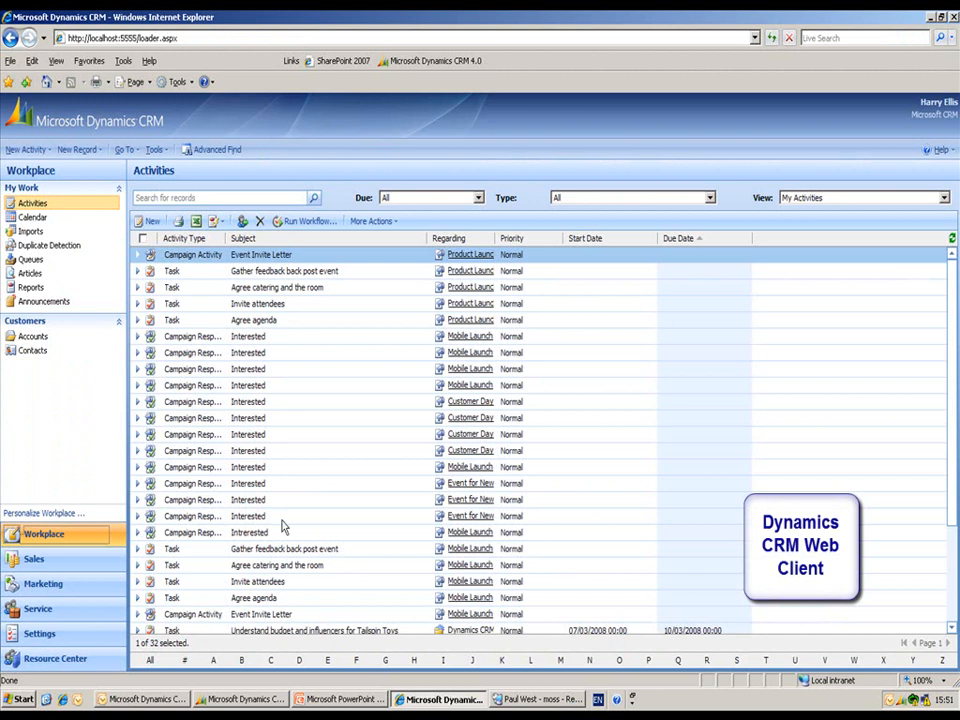
left_click(30, 150)
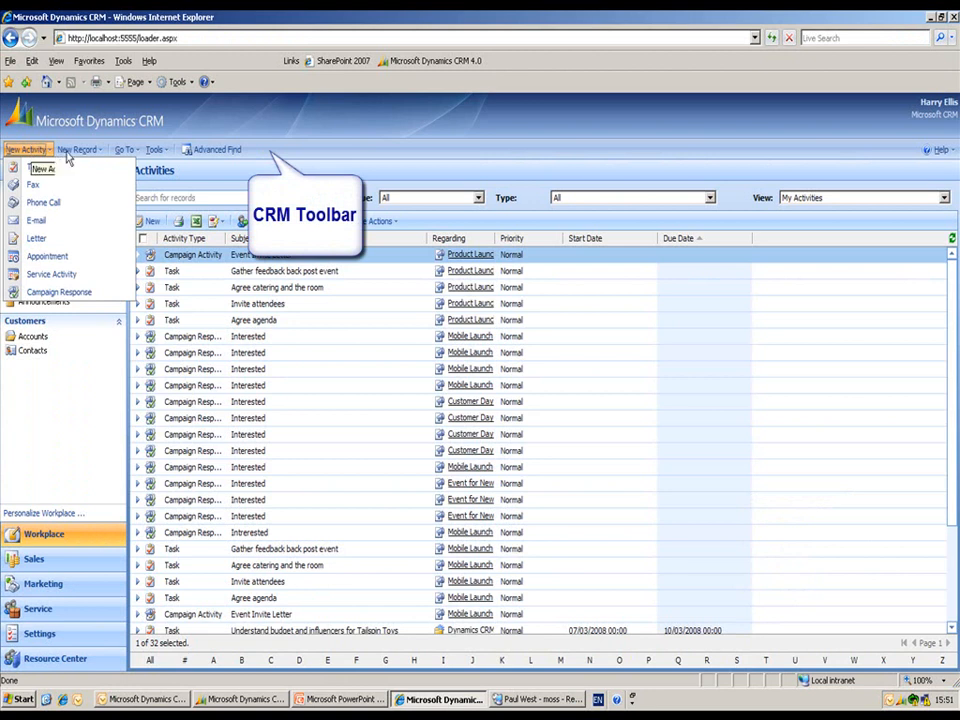
left_click(74, 150)
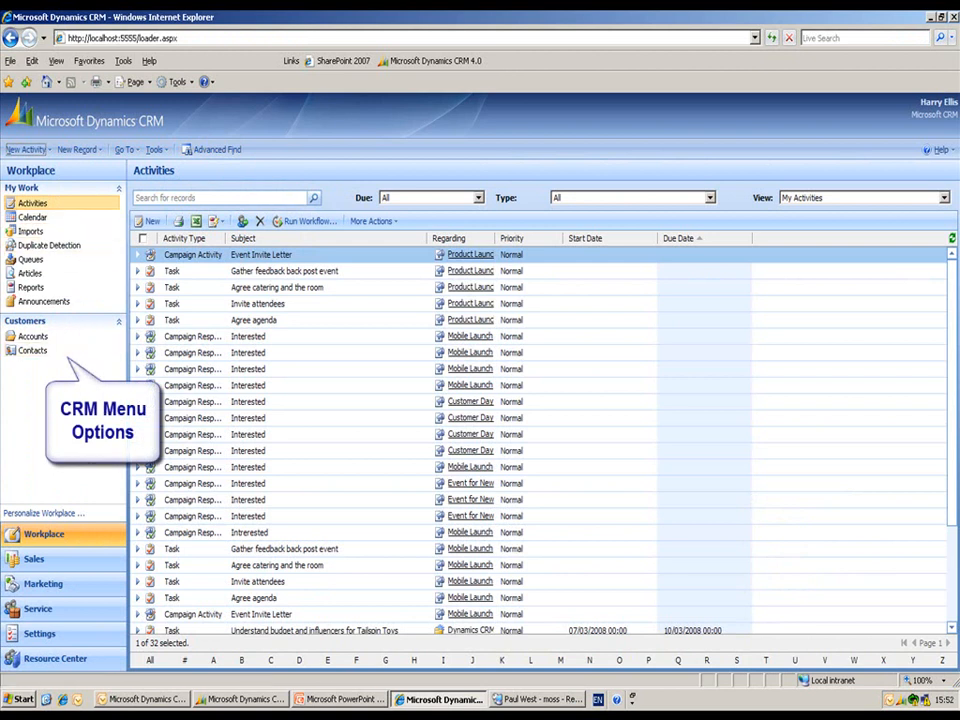
Open the "Dynamics CRM for Sales Team (100 Seats)" opportunity from the Sales opportunities in a maximized window and view its team members.
left_click(85, 568)
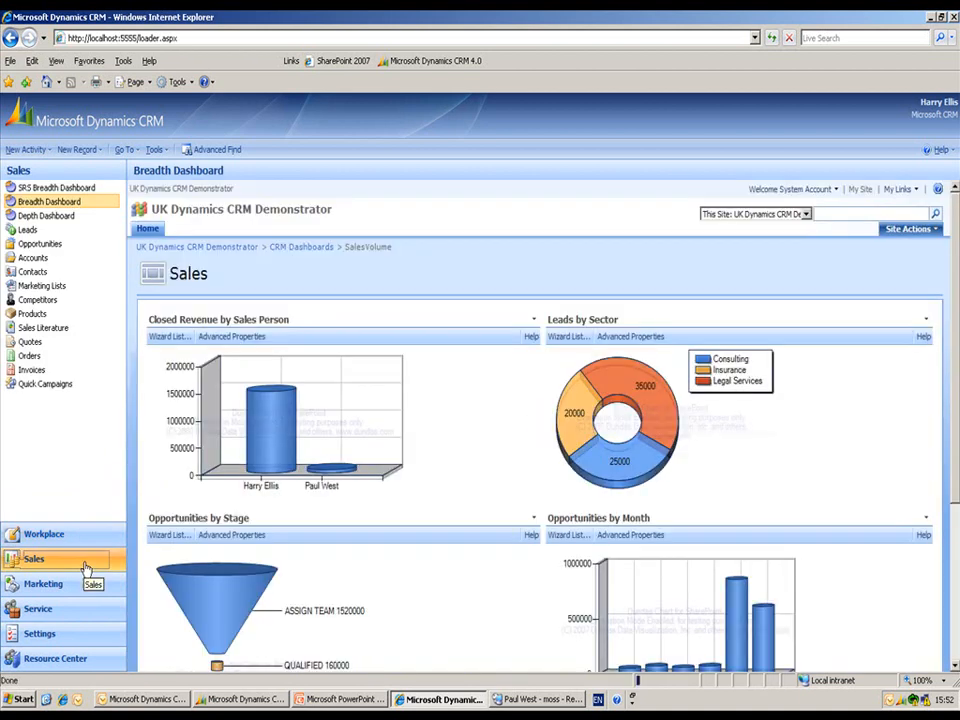
left_click(55, 249)
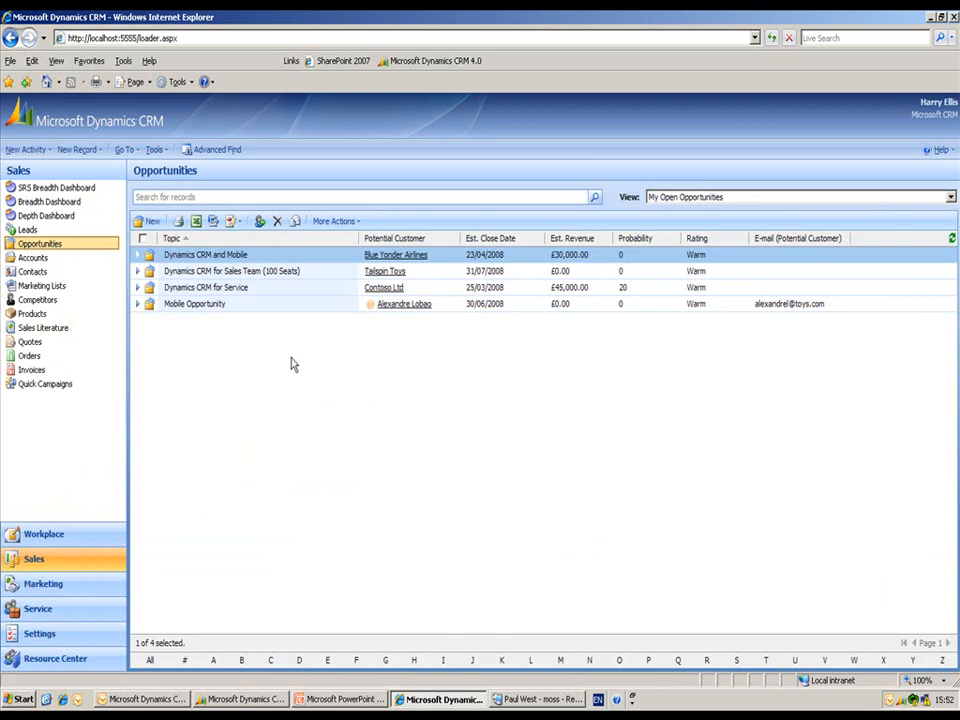
double_click(337, 272)
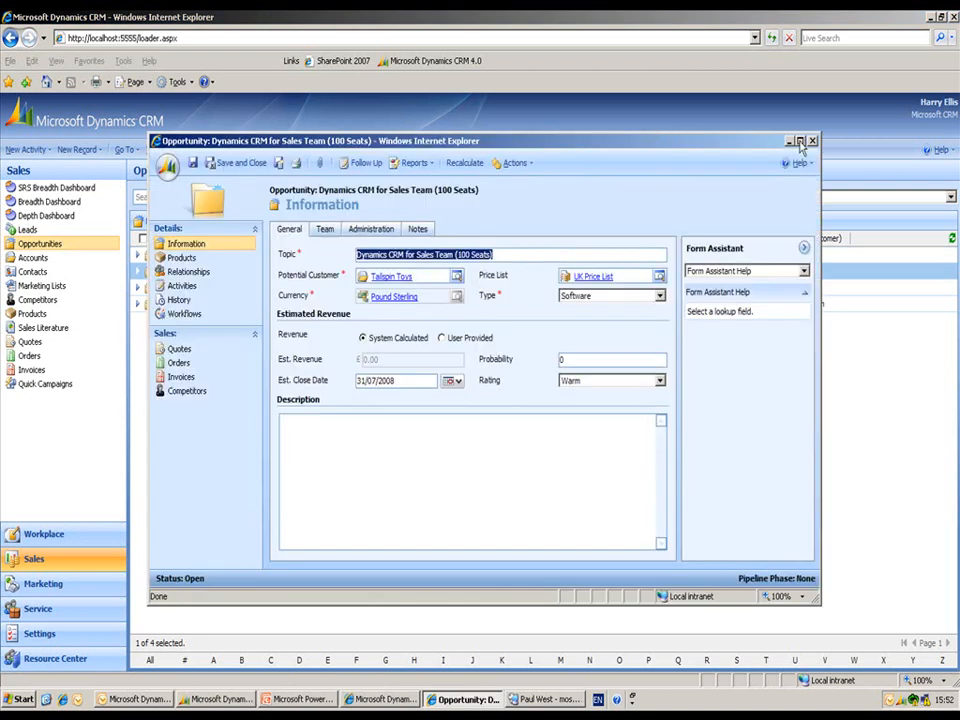
left_click(800, 142)
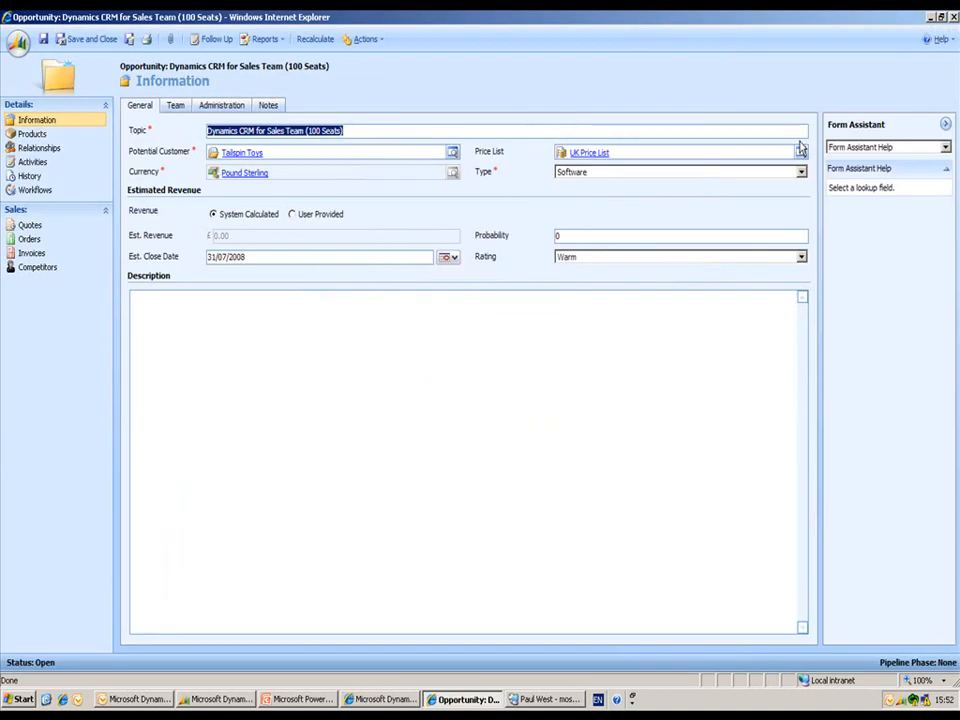
left_click(175, 106)
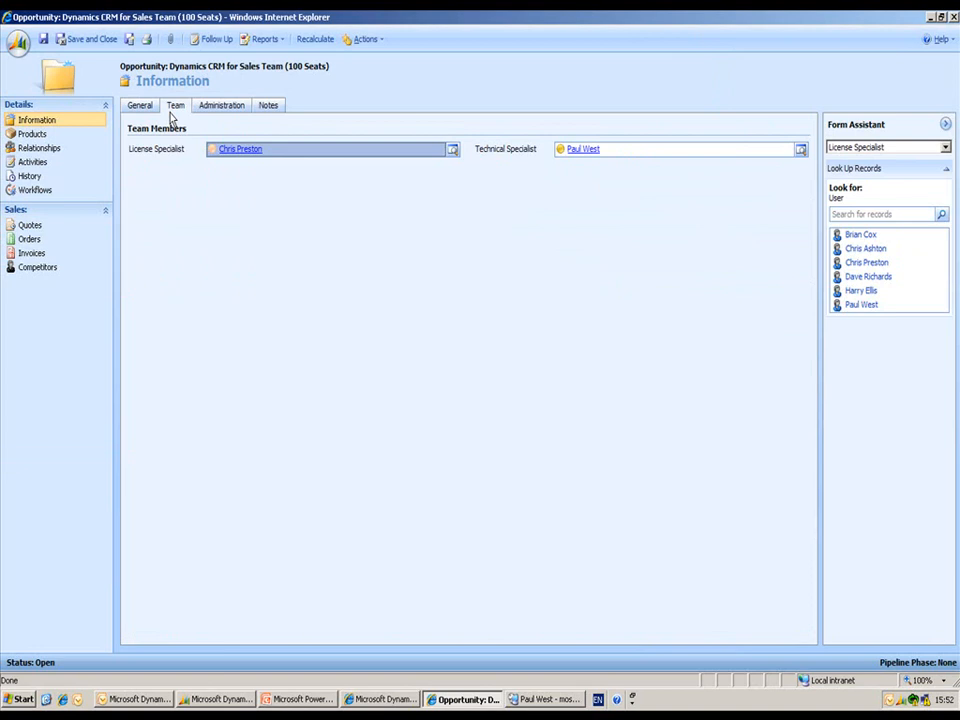
Open an instant message conversation with the opportunity's Technical Specialist, close it without sending anything, and save and close the opportunity.
left_click(571, 152)
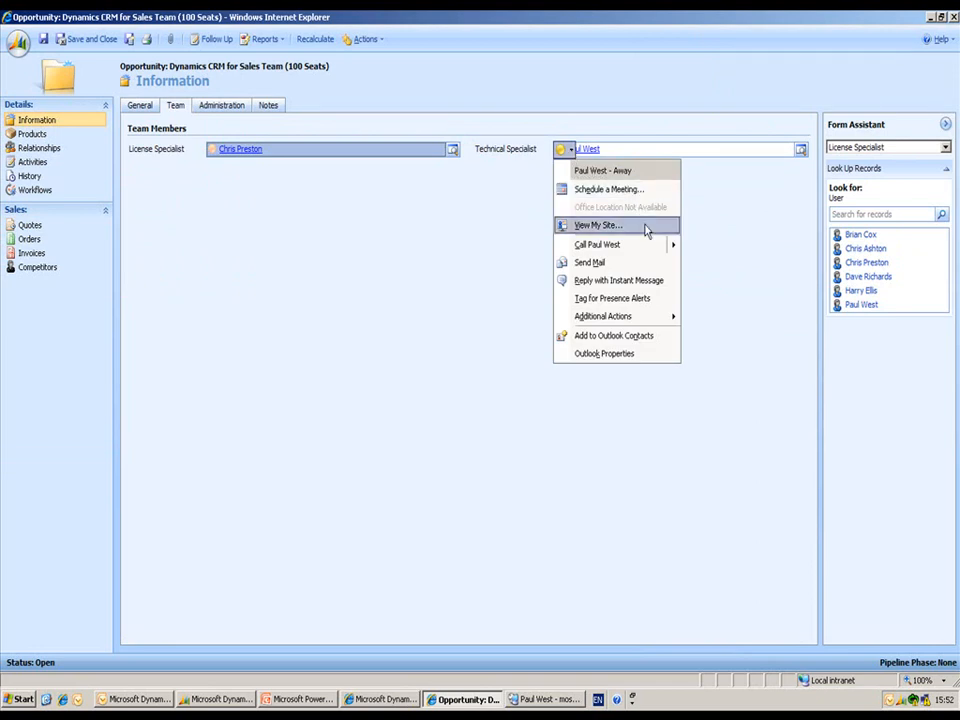
left_click(645, 289)
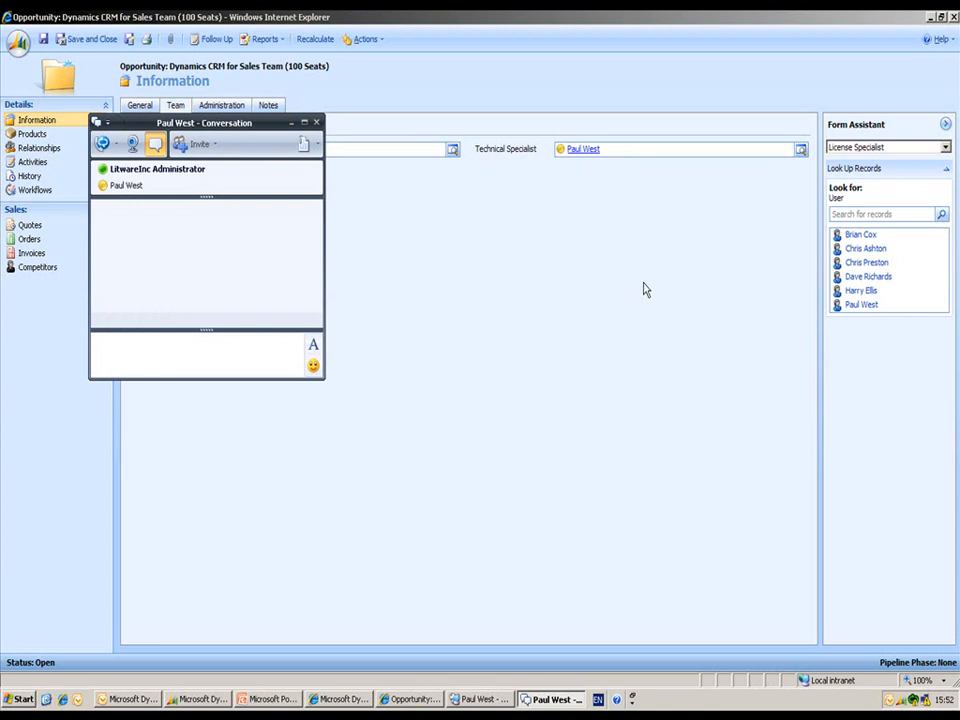
left_click(318, 123)
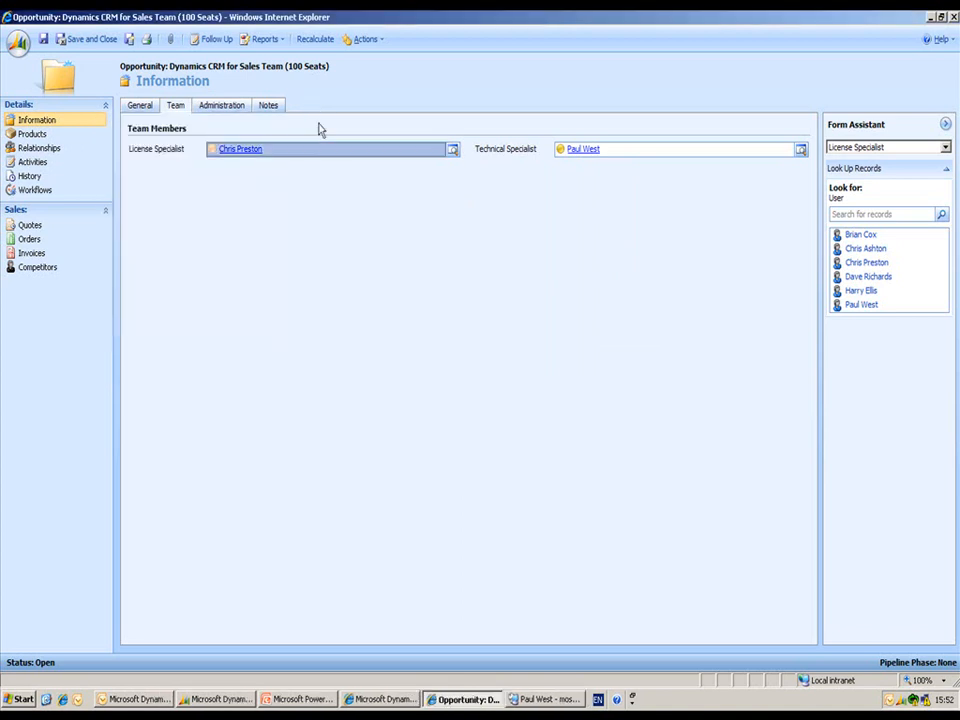
left_click(97, 42)
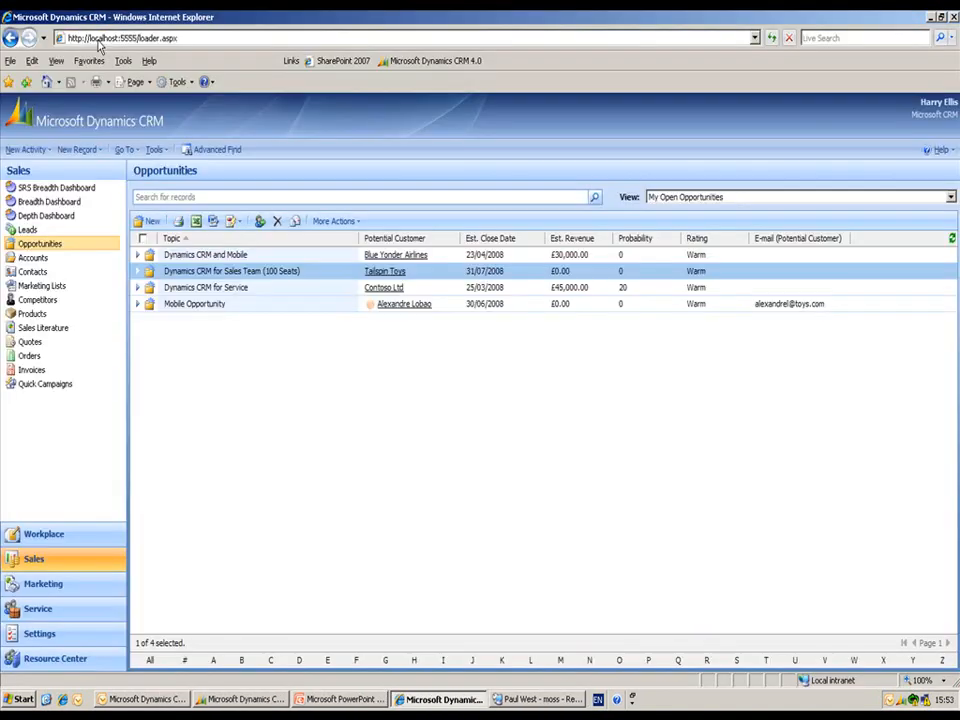